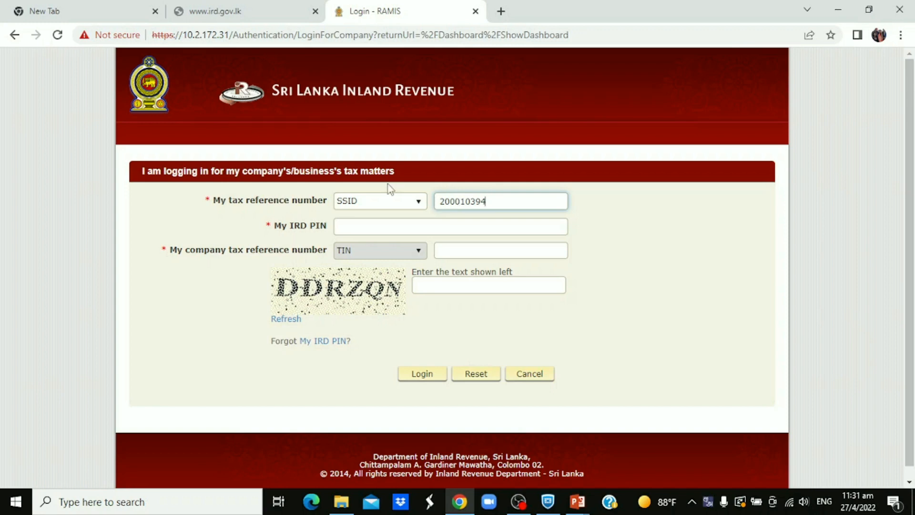
Enter the taxpayer's IRD PIN in the company tax login form
{"action": "left_click", "coordinate": [392, 226]}
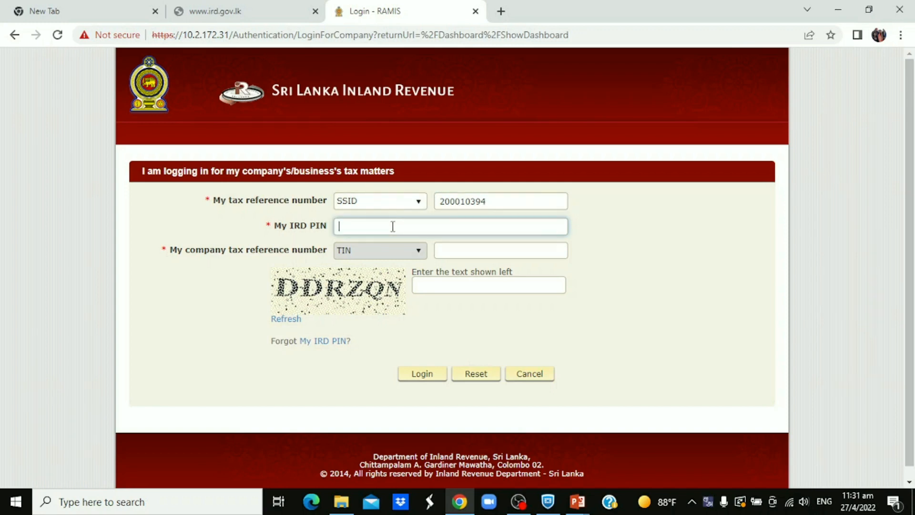
{"action": "type", "text": "••••••••"}
Enter the company's tax reference number (TIN) in the login form
{"action": "left_click", "coordinate": [446, 247]}
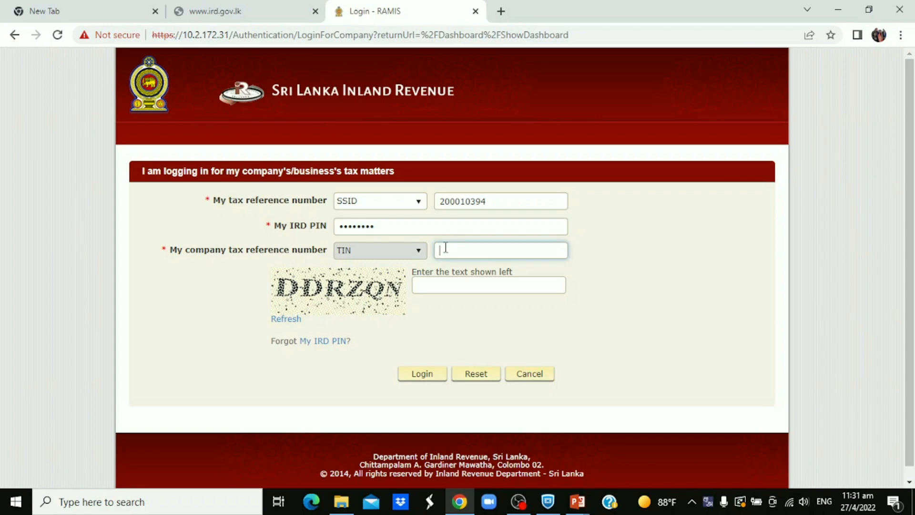
Enter the captcha text shown in the image and log in to the company's tax account
{"action": "left_click", "coordinate": [444, 283]}
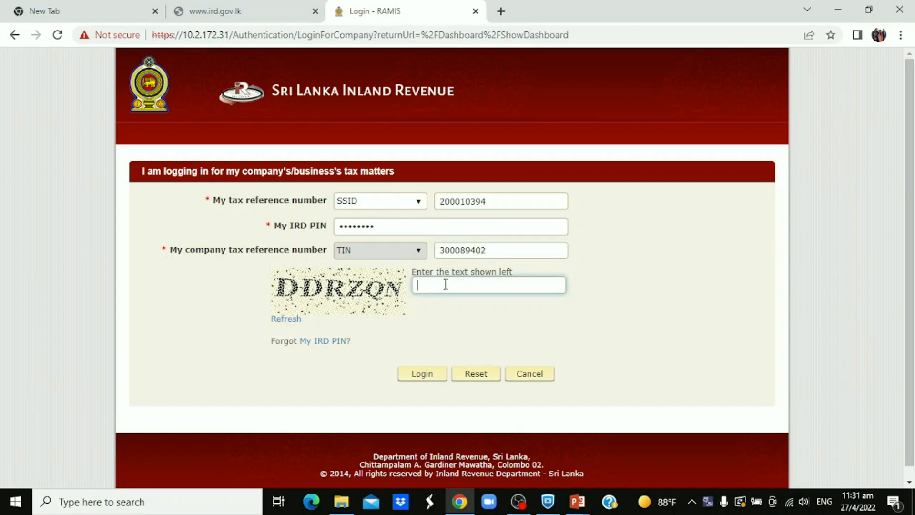
{"action": "type", "text": "ddrzqn"}
{"action": "left_click", "coordinate": [435, 348]}
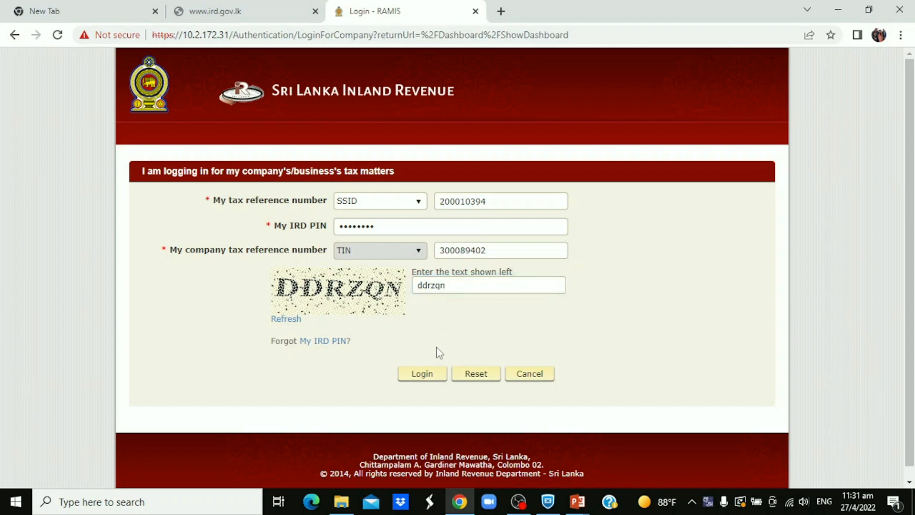
{"action": "left_click", "coordinate": [423, 375]}
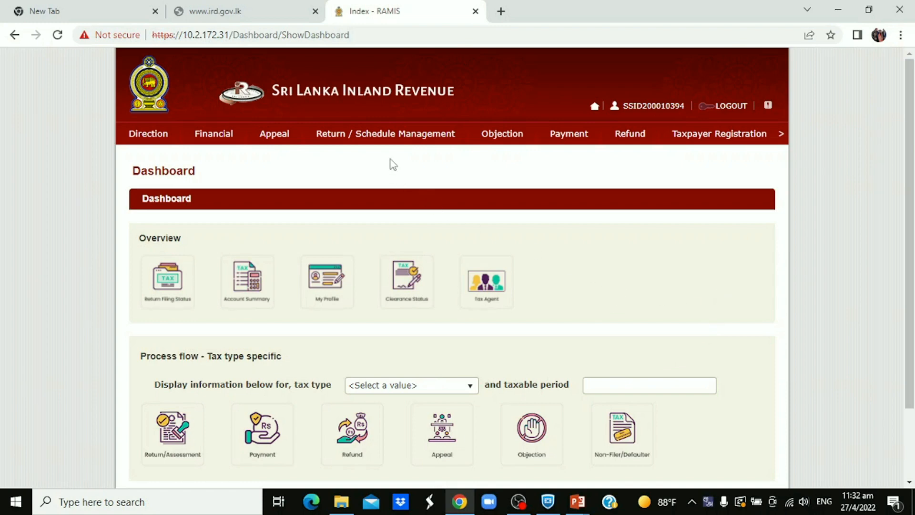
Open the SVAT Submission page for Simplified Value Added Tax (SVAT) under return and schedule management
{"action": "mouse_move", "coordinate": [386, 145]}
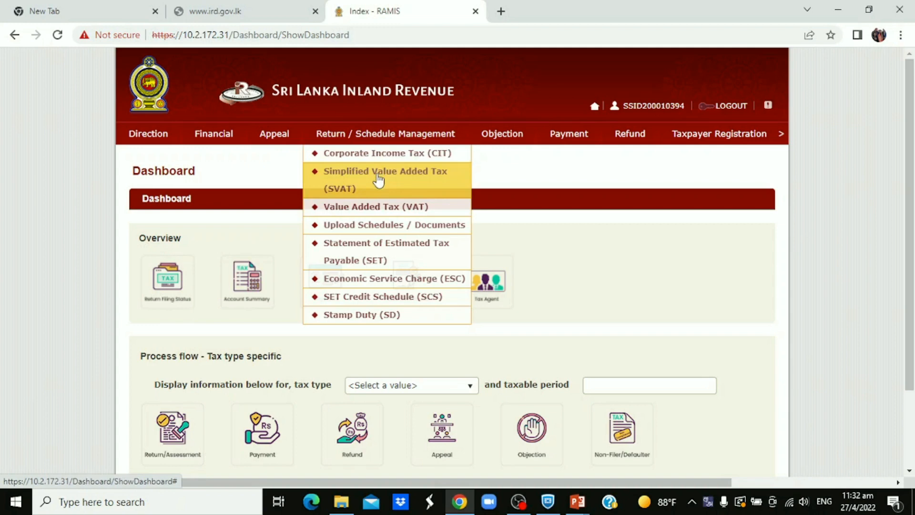
{"action": "left_click", "coordinate": [379, 180]}
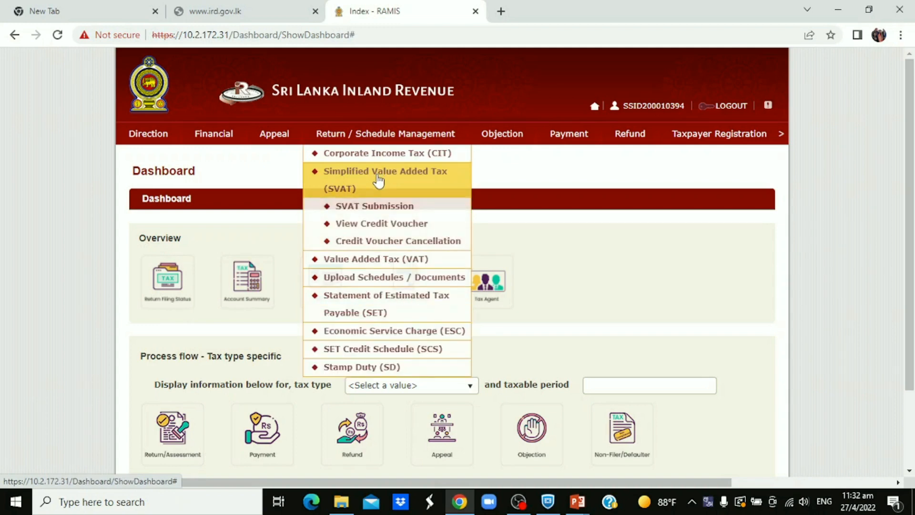
{"action": "left_click", "coordinate": [374, 210]}
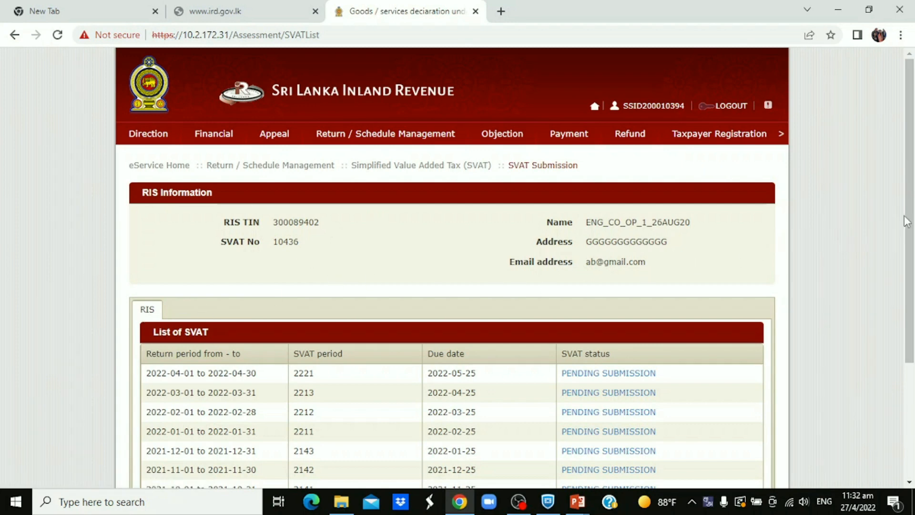
Open the pending SVAT submission for 2022-04-01 to 2022-04-30 and start its SVAT04 submission
{"action": "scroll", "coordinate": [913, 220], "scroll_direction": "down", "scroll_amount": 1}
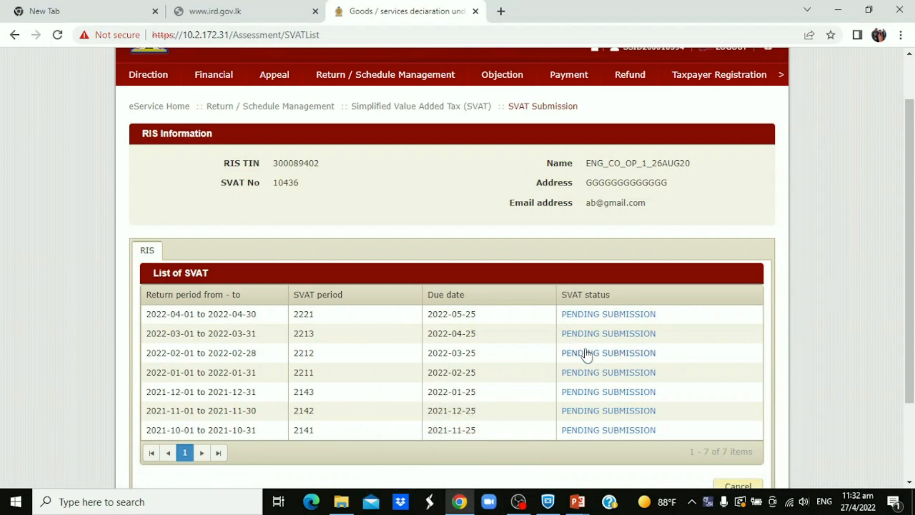
{"action": "left_click", "coordinate": [621, 318]}
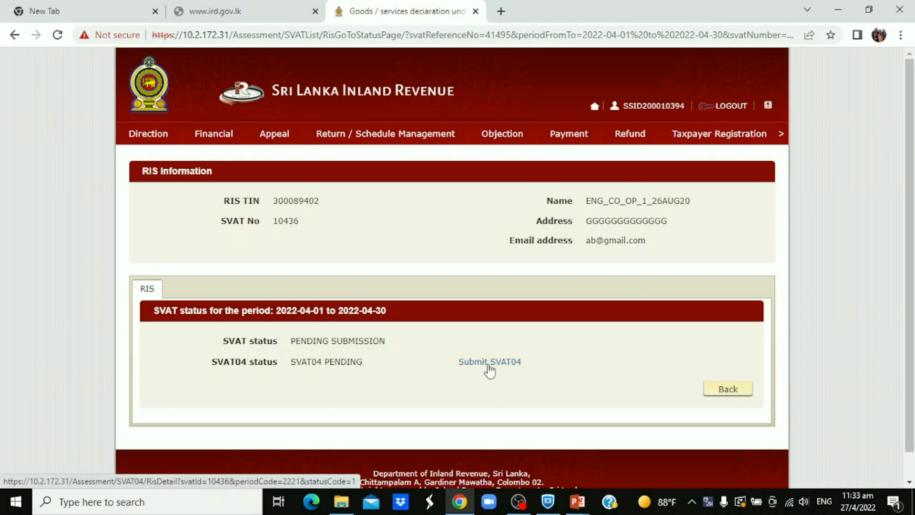
{"action": "left_click", "coordinate": [489, 364]}
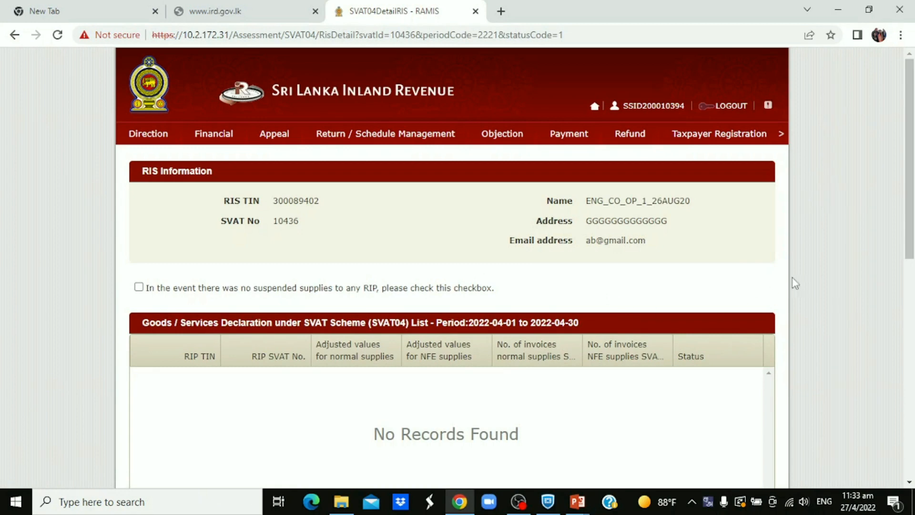
Examine the SVAT04 page: the no-suspended-supplies option, the declaration list and the form for adding a declaration
{"action": "left_click_drag", "start_coordinate": [907, 218], "coordinate": [913, 271]}
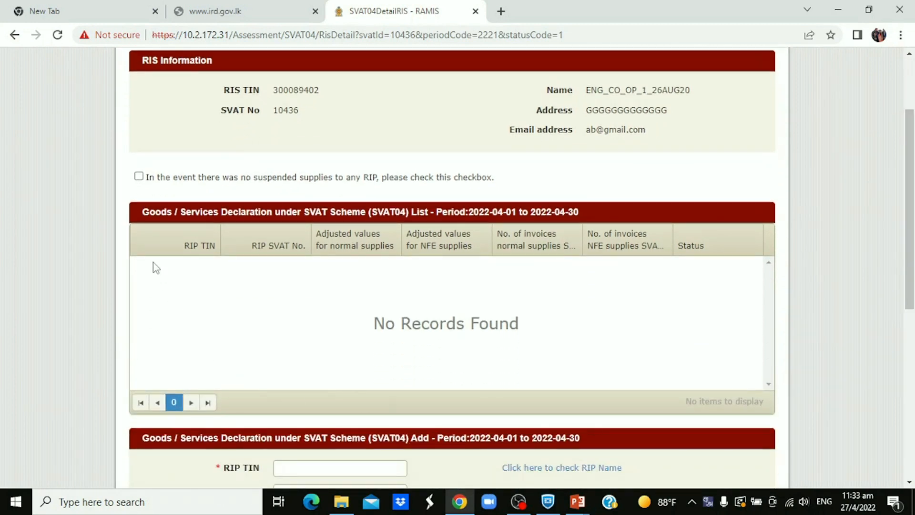
{"action": "scroll", "coordinate": [153, 210], "scroll_direction": "up", "scroll_amount": 1}
{"action": "scroll", "coordinate": [157, 207], "scroll_direction": "up", "scroll_amount": 2}
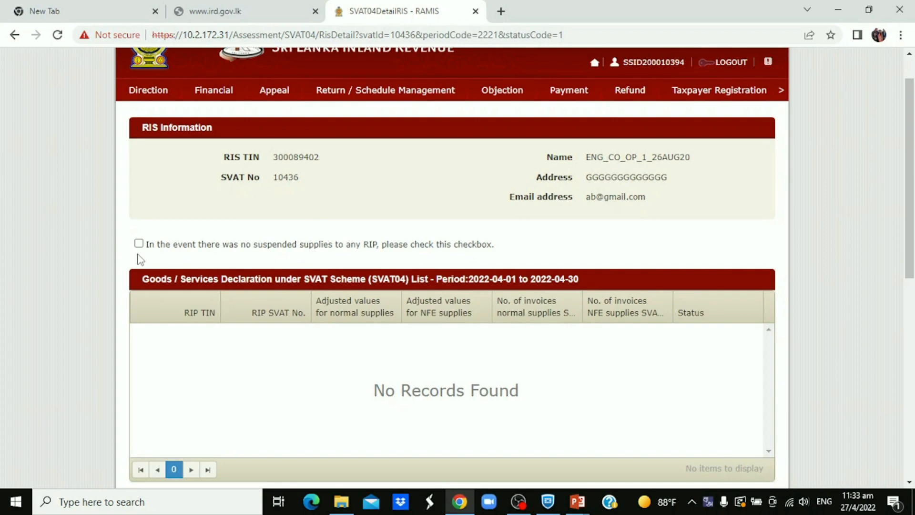
{"action": "scroll", "coordinate": [413, 375], "scroll_direction": "up", "scroll_amount": 1}
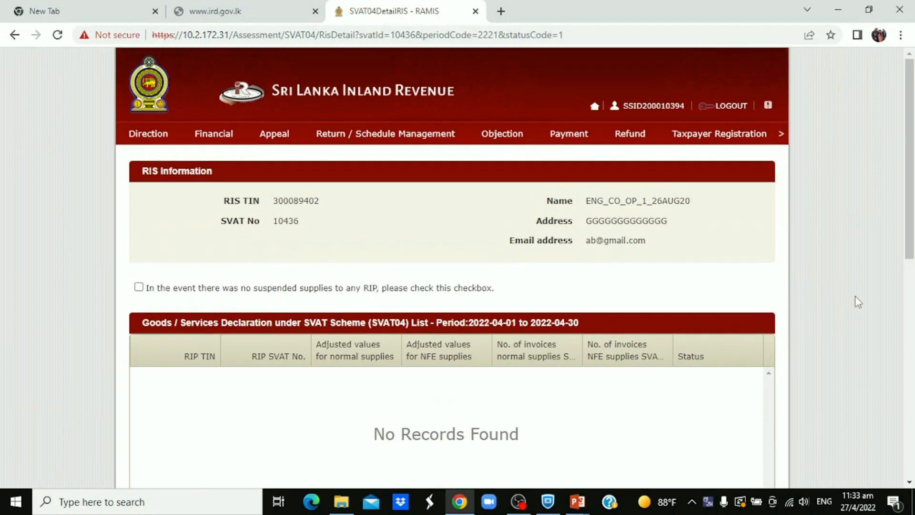
{"action": "scroll", "coordinate": [911, 258], "scroll_direction": "down", "scroll_amount": 1}
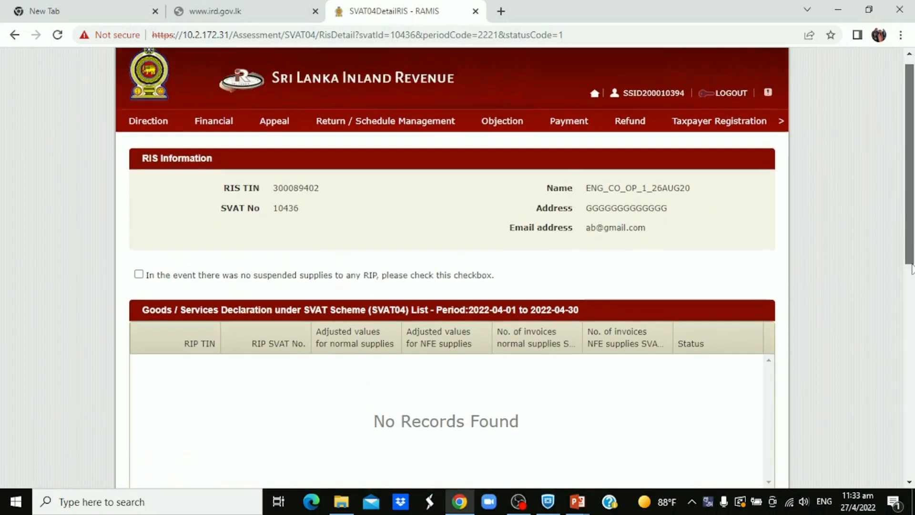
{"action": "scroll", "coordinate": [911, 296], "scroll_direction": "up", "scroll_amount": 1}
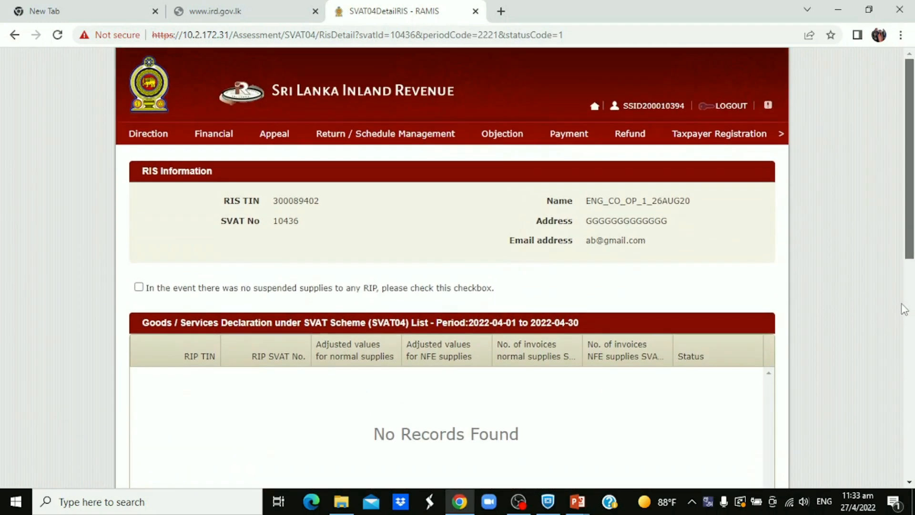
{"action": "scroll", "coordinate": [901, 286], "scroll_direction": "down", "scroll_amount": 3}
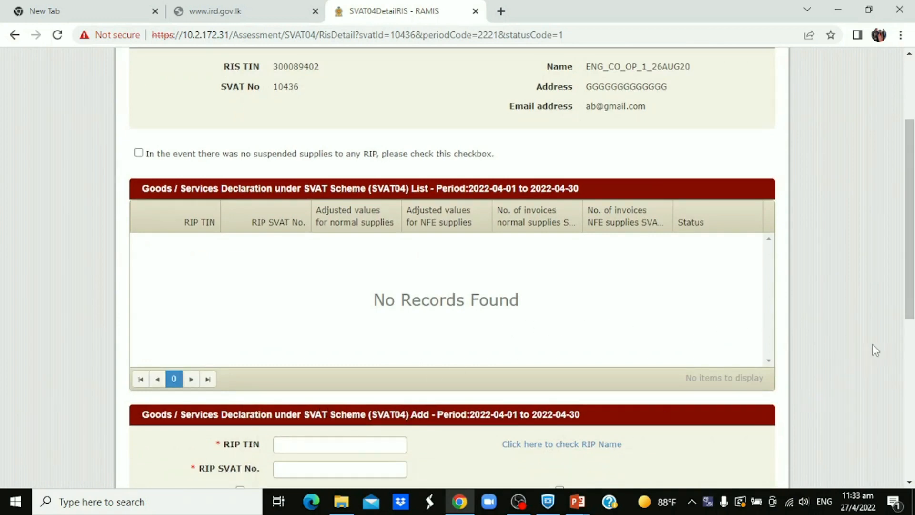
{"action": "left_click", "coordinate": [910, 482]}
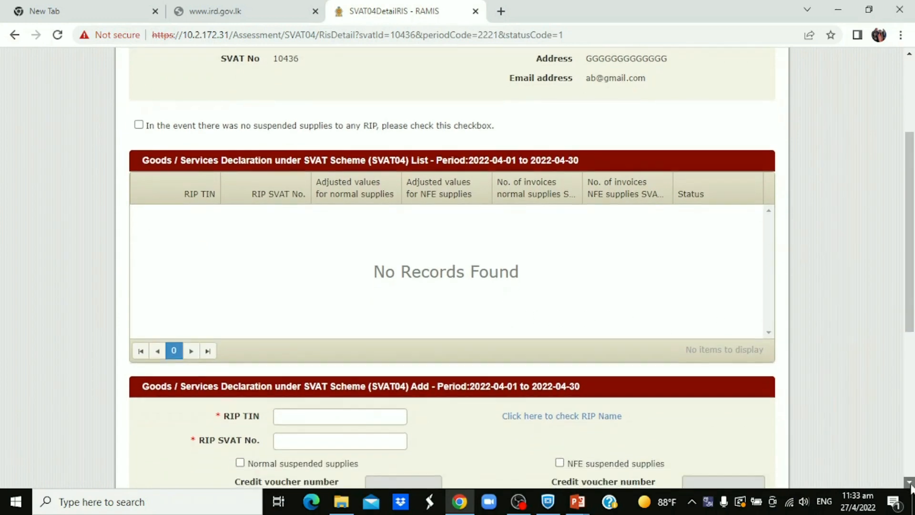
{"action": "scroll", "coordinate": [910, 484], "scroll_direction": "down", "scroll_amount": 3}
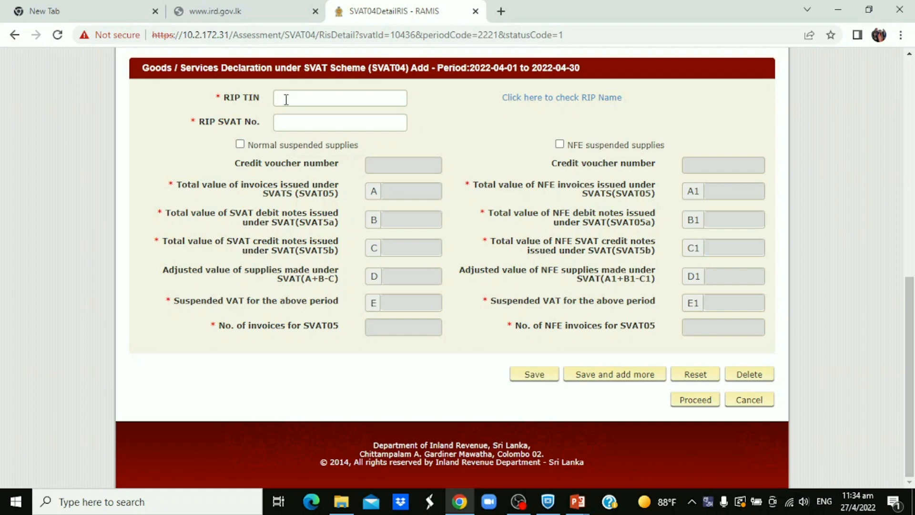
Enter the purchaser's RIP TIN and RIP SVAT number in the SVAT04 add form
{"action": "left_click", "coordinate": [315, 101]}
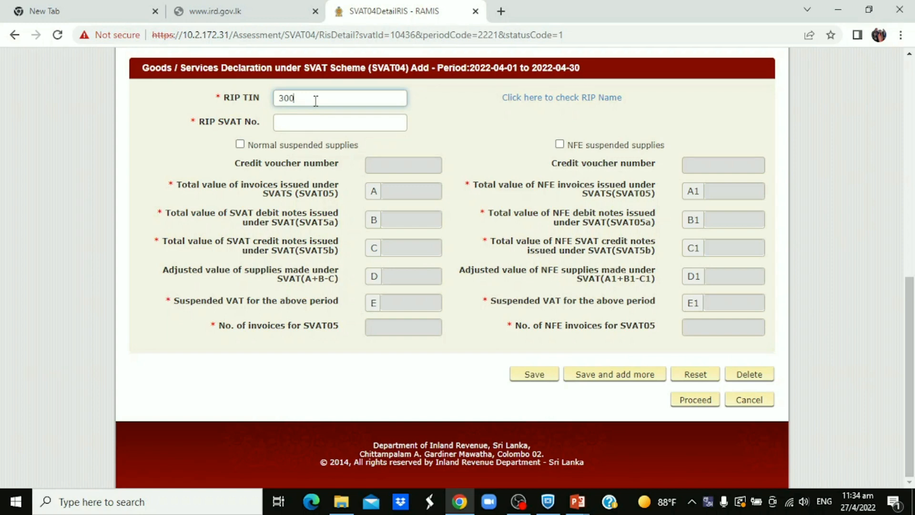
{"action": "left_click", "coordinate": [308, 126]}
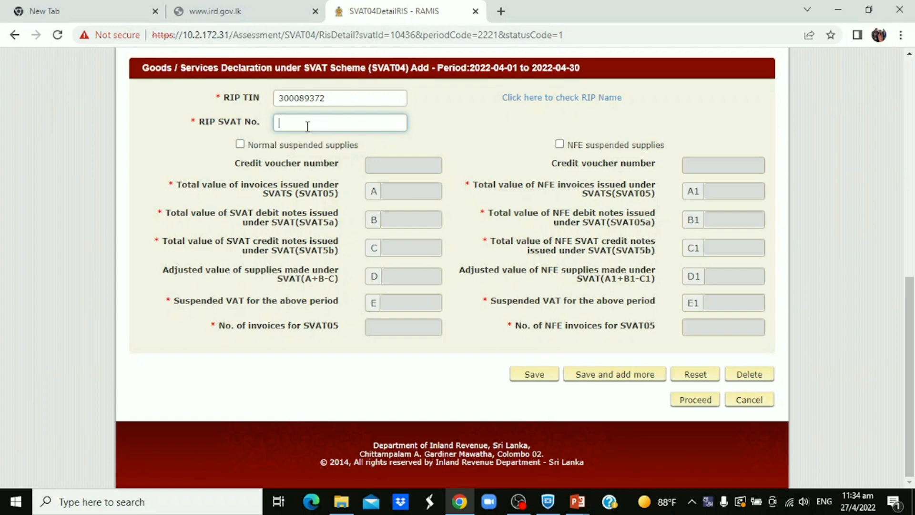
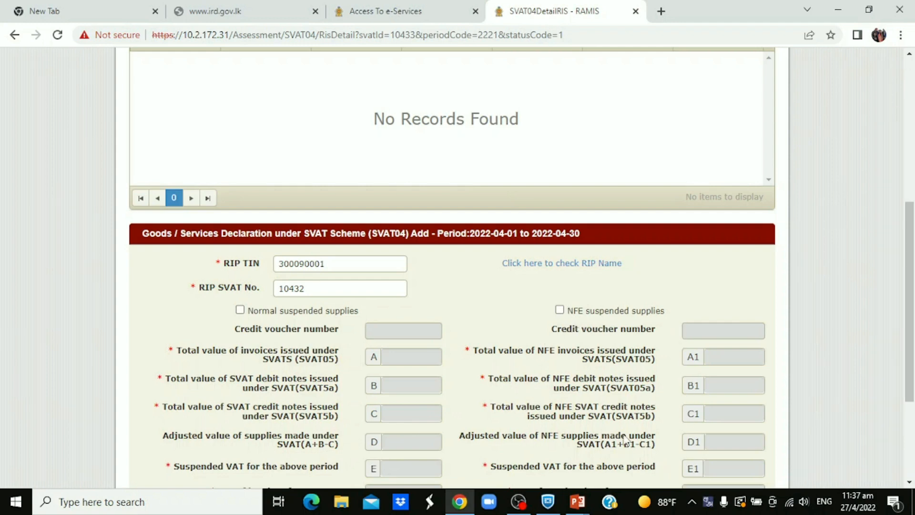
Enable normal suspended supplies and set the total value of invoices issued under SVATS (SVAT05) to 100,000
{"action": "scroll", "coordinate": [627, 347], "scroll_direction": "up", "scroll_amount": 1}
{"action": "scroll", "coordinate": [627, 346], "scroll_direction": "up", "scroll_amount": 1}
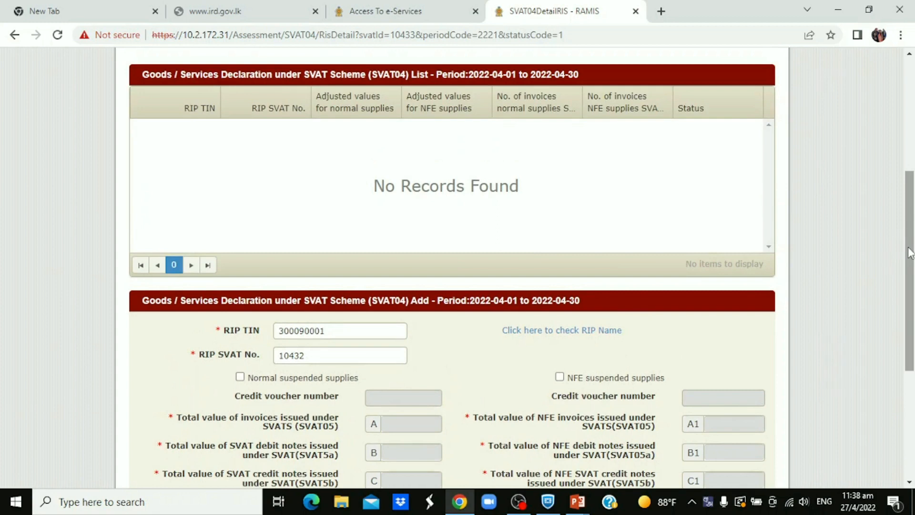
{"action": "left_click_drag", "start_coordinate": [912, 252], "coordinate": [911, 297]}
{"action": "scroll", "coordinate": [911, 297], "scroll_direction": "down", "scroll_amount": 1}
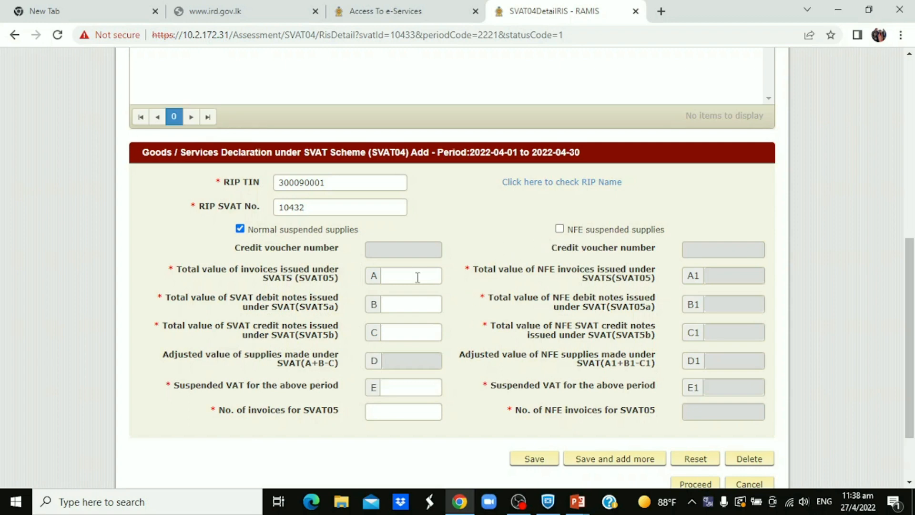
{"action": "left_click", "coordinate": [401, 277]}
{"action": "type", "text": "1000"}
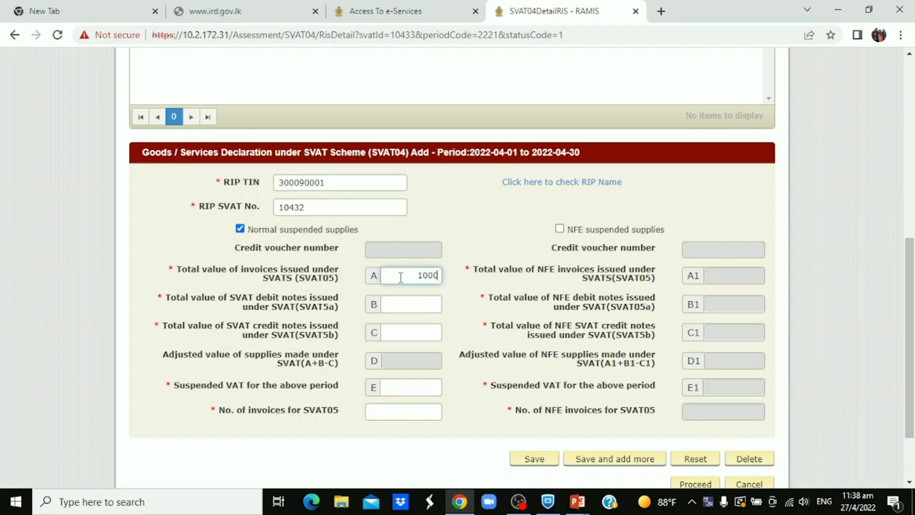
{"action": "type", "text": "00"}
Set the total value of SVAT debit notes to 0 and of SVAT credit notes to 10,000
{"action": "left_click", "coordinate": [417, 306]}
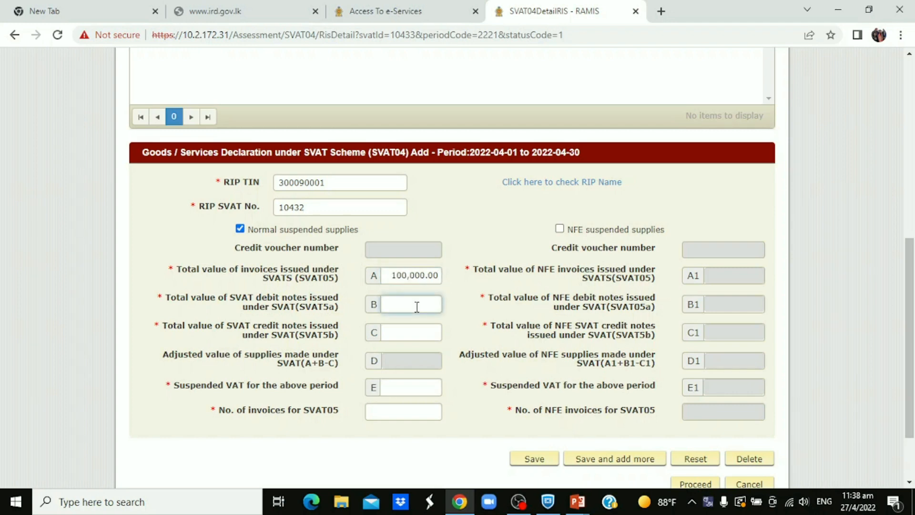
{"action": "type", "text": "0"}
{"action": "left_click", "coordinate": [434, 330]}
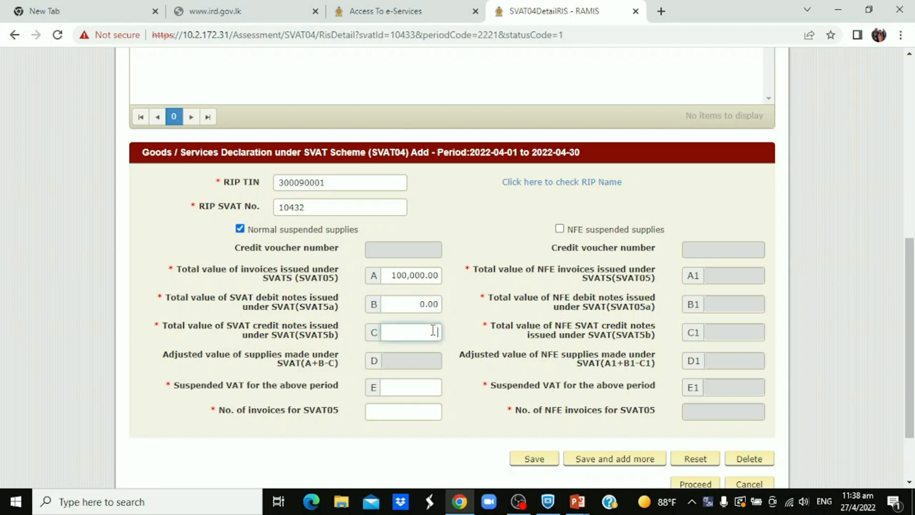
{"action": "type", "text": "10,0"}
{"action": "type", "text": "0000"}
{"action": "left_click", "coordinate": [434, 383]}
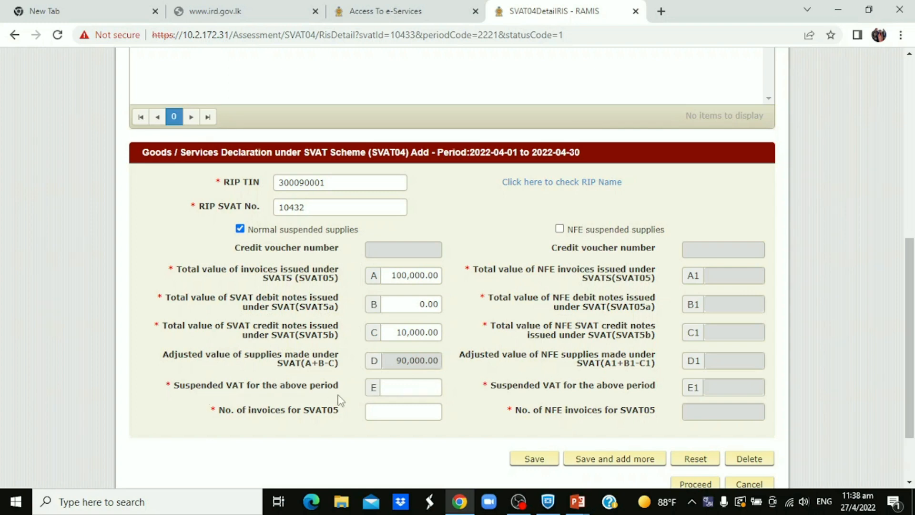
Set the suspended VAT for the period to 7,200 and the number of SVAT05 invoices to 10
{"action": "left_click", "coordinate": [409, 387]}
{"action": "type", "text": "7200"}
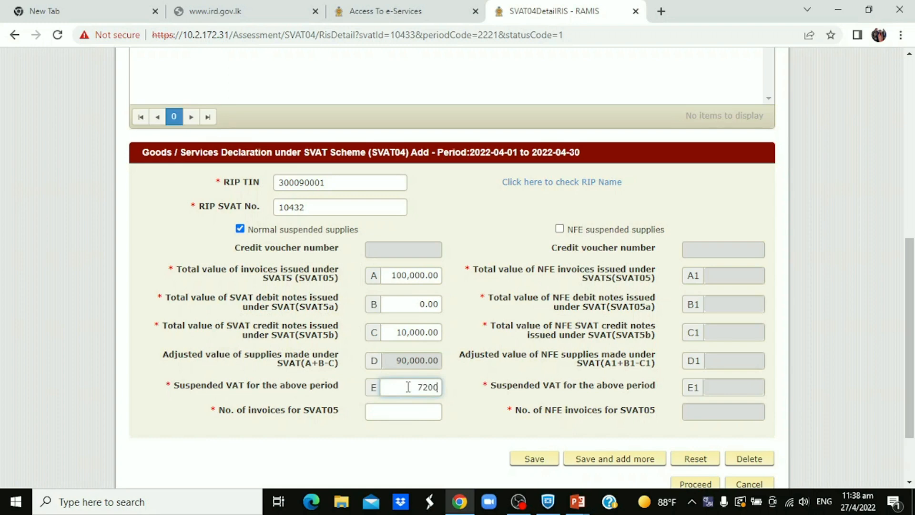
{"action": "left_click", "coordinate": [414, 409]}
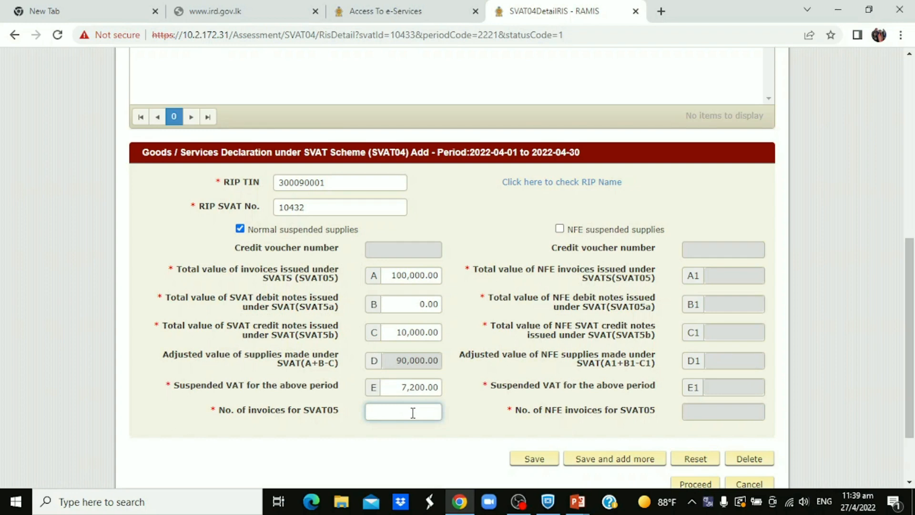
{"action": "type", "text": "10"}
Save the SVAT04 record with the option to add more, confirm saving, and proceed to the RIS declaration
{"action": "left_click", "coordinate": [608, 462]}
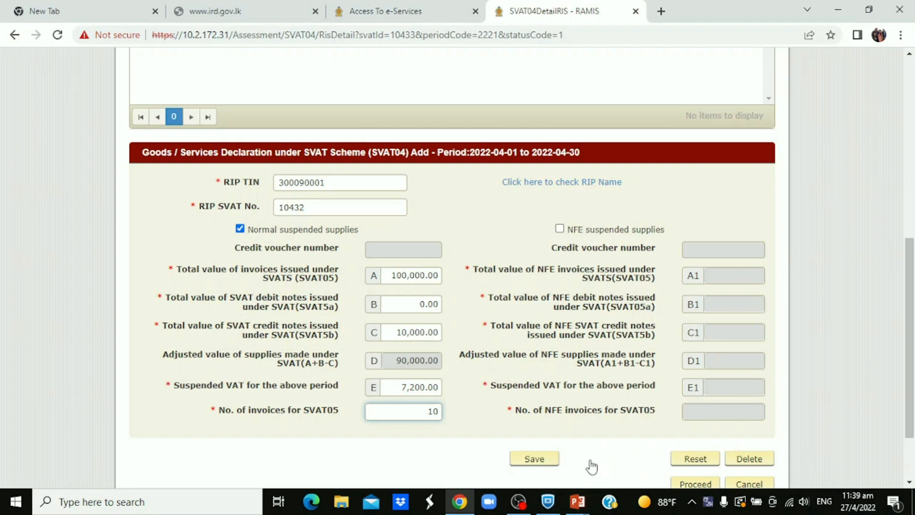
{"action": "left_click", "coordinate": [591, 464]}
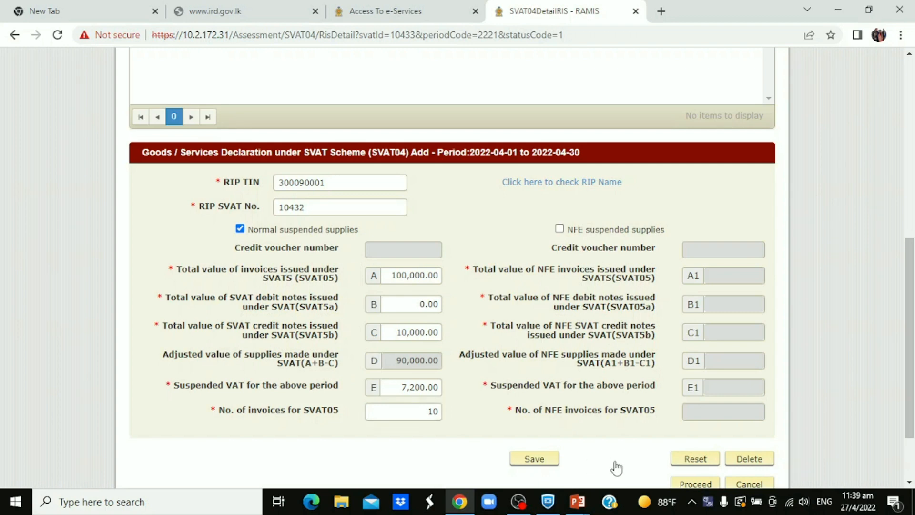
{"action": "left_click_drag", "start_coordinate": [910, 255], "coordinate": [910, 305]}
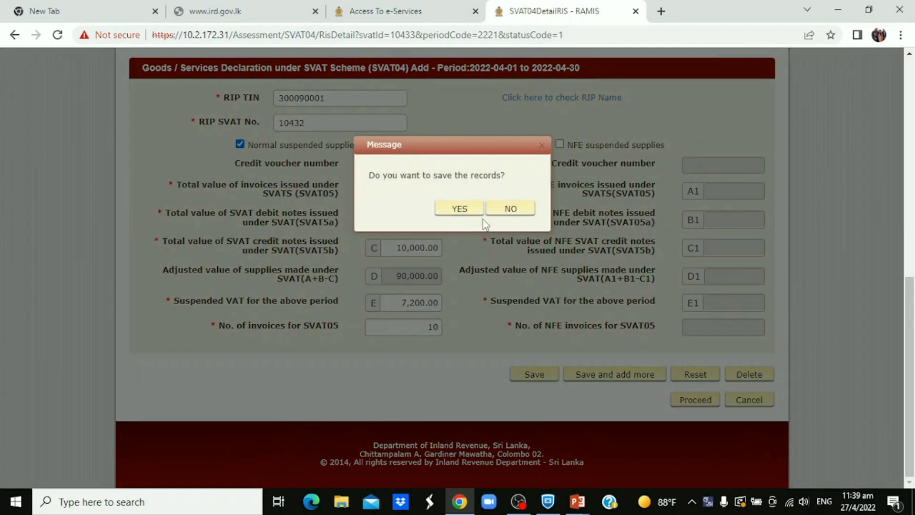
{"action": "left_click", "coordinate": [460, 210]}
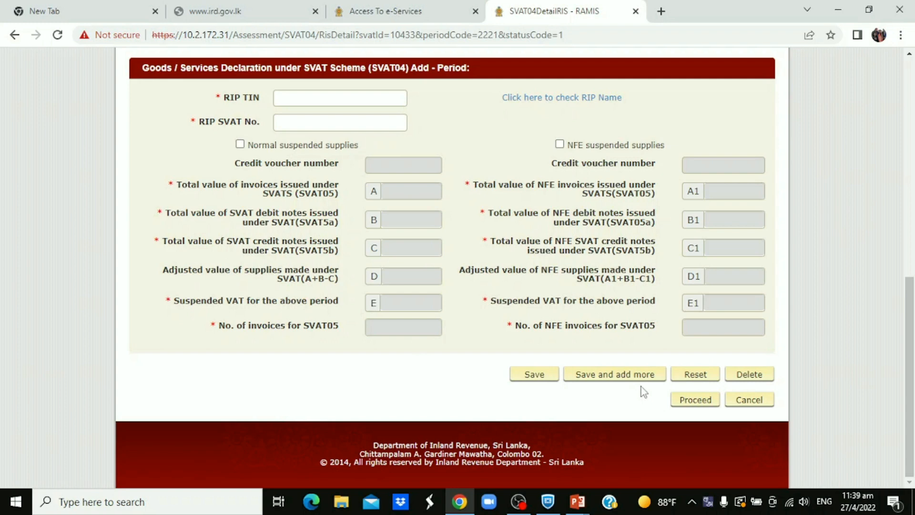
{"action": "left_click", "coordinate": [696, 401]}
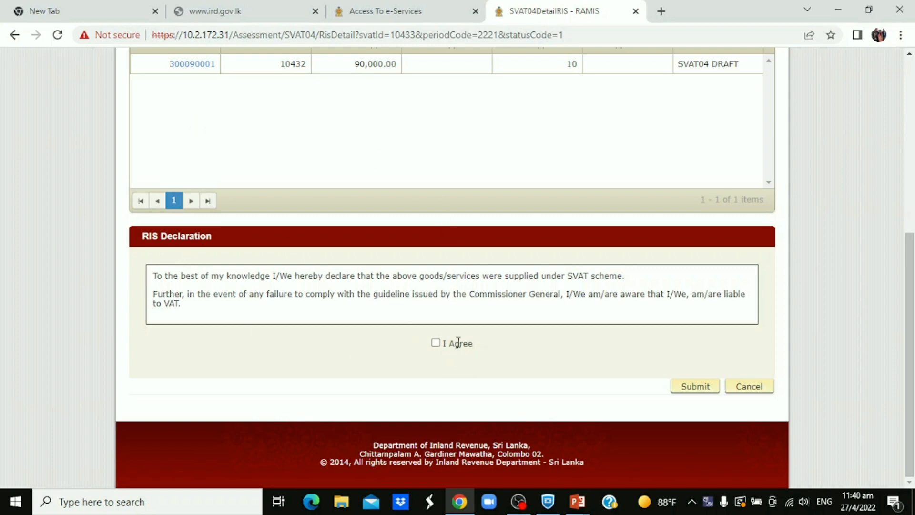
Agree to the RIS declaration and submit the SVAT04 for April 2022
{"action": "left_click", "coordinate": [436, 344]}
{"action": "left_click", "coordinate": [686, 389]}
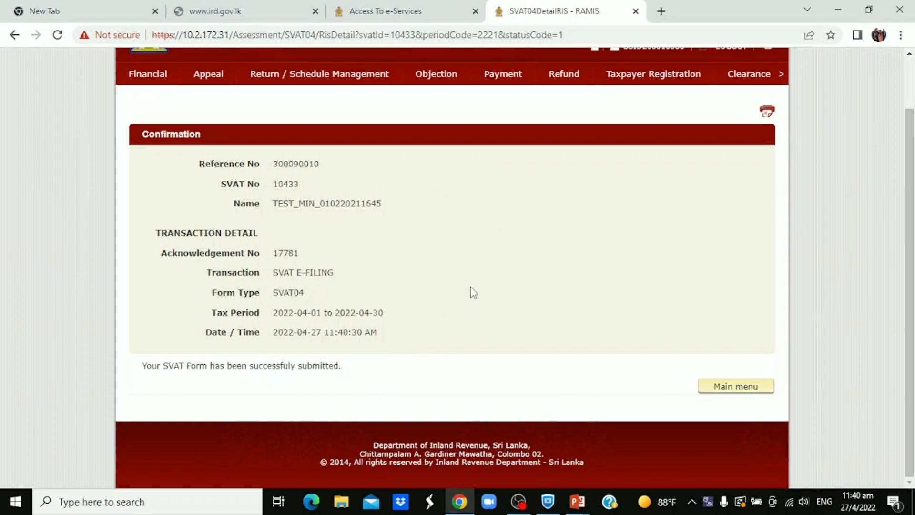
Return to SVAT Submission, view the RIS status for 2022-04-01 to 2022-04-30, and open its SVAT04 submission
{"action": "left_click", "coordinate": [284, 75]}
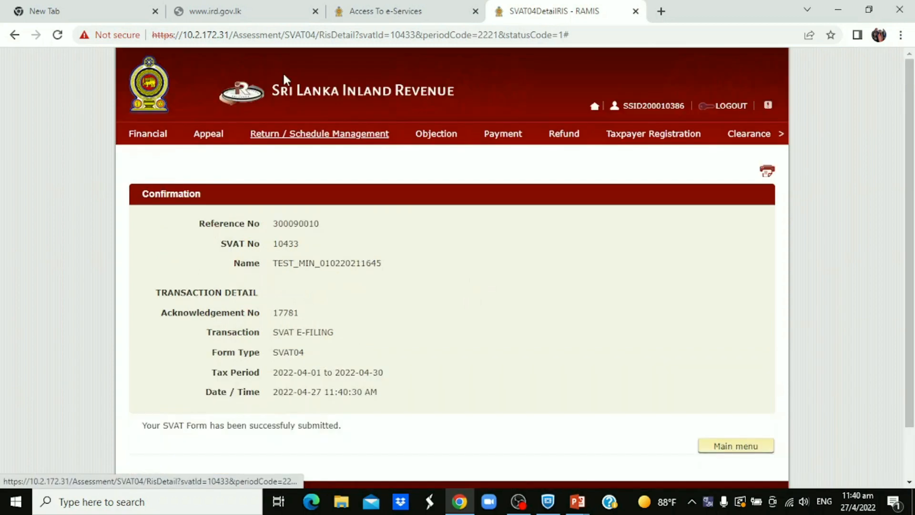
{"action": "mouse_move", "coordinate": [293, 138]}
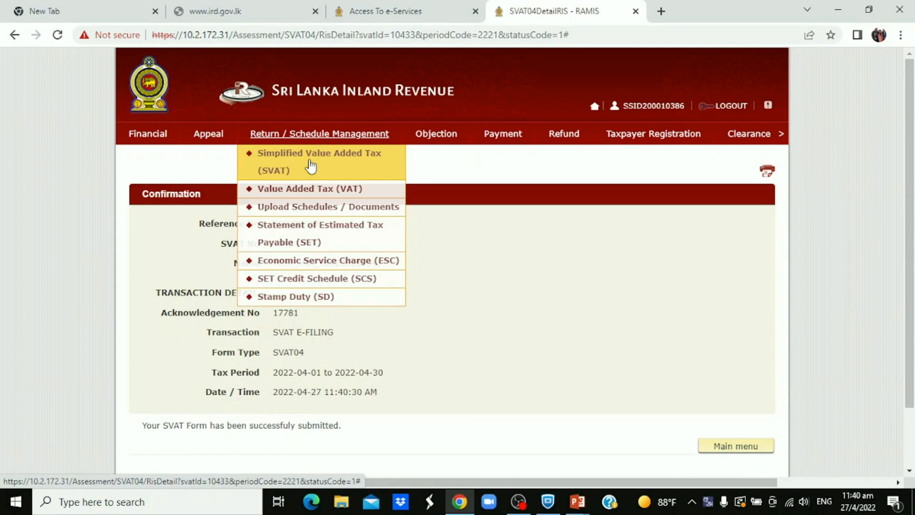
{"action": "mouse_move", "coordinate": [311, 166]}
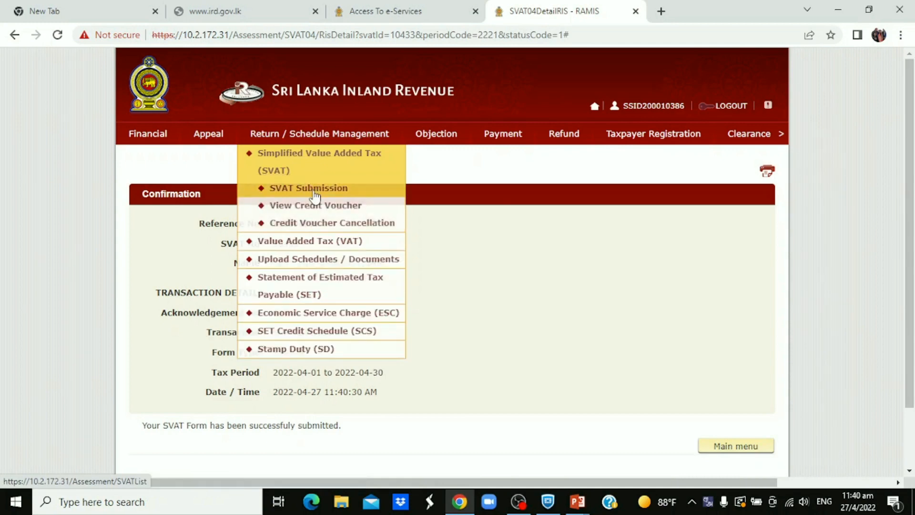
{"action": "left_click", "coordinate": [315, 191]}
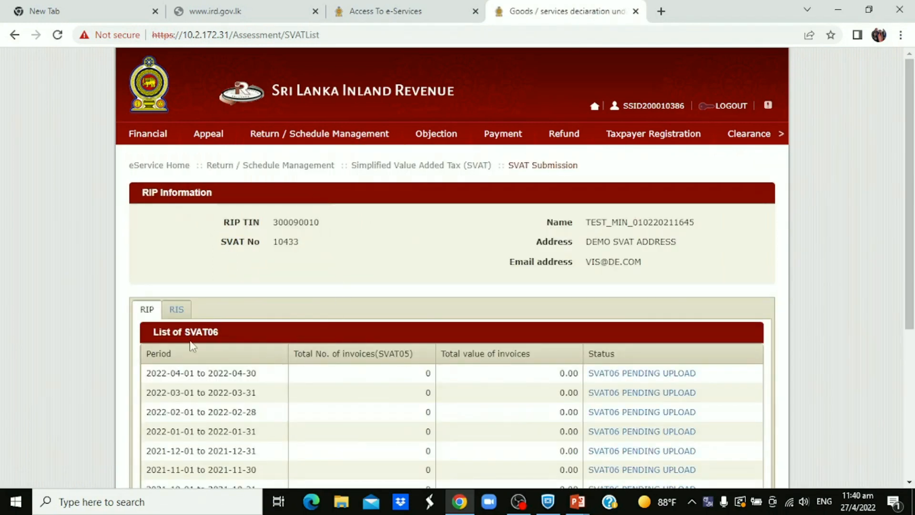
{"action": "left_click", "coordinate": [176, 311]}
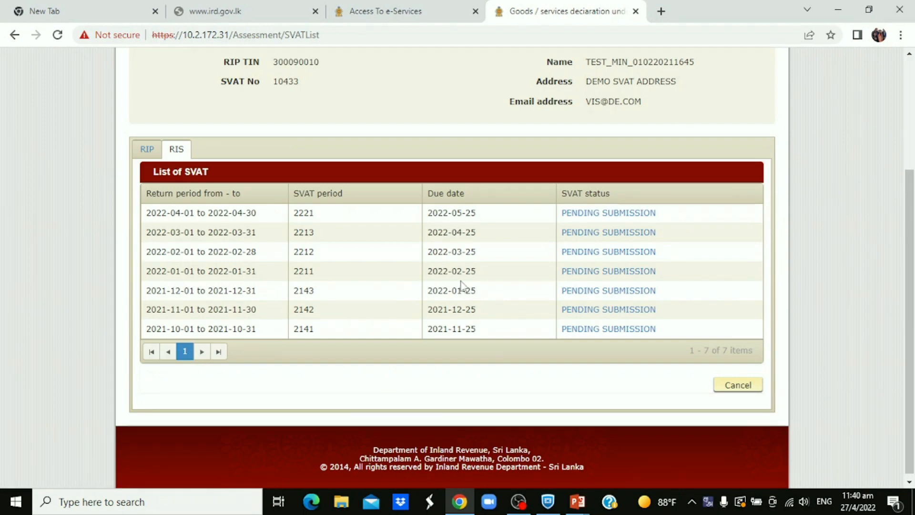
{"action": "left_click", "coordinate": [604, 215]}
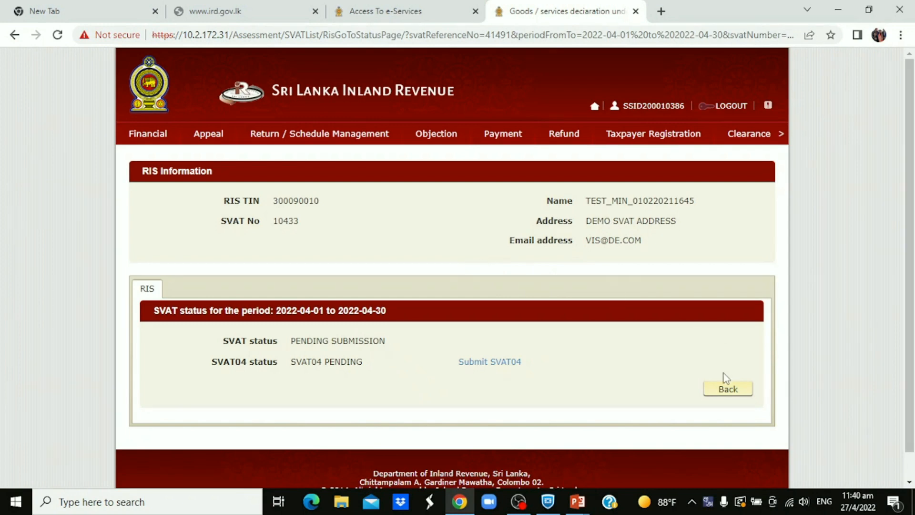
{"action": "left_click", "coordinate": [498, 366]}
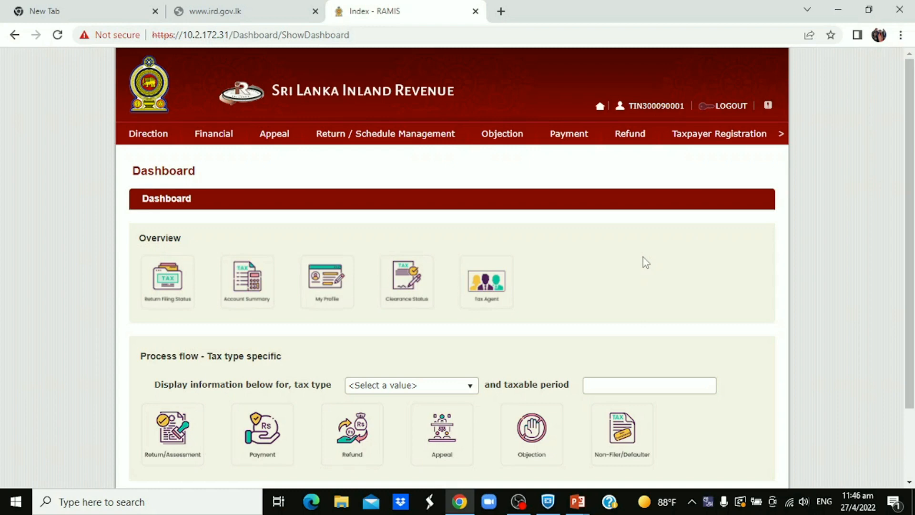
From the purchaser's dashboard, open SVAT Submission and the supplier's April 2022 SVAT04 that is pending RIP approval
{"action": "mouse_move", "coordinate": [380, 138]}
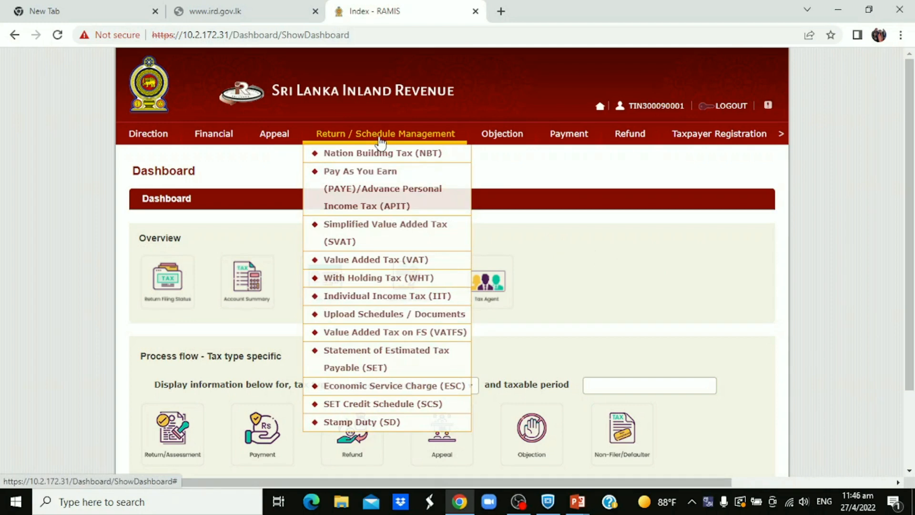
{"action": "left_click", "coordinate": [387, 230]}
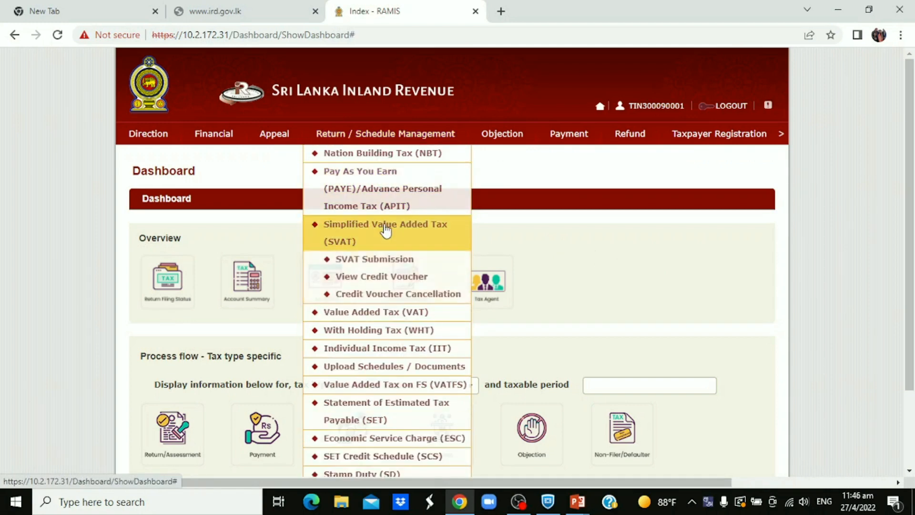
{"action": "left_click", "coordinate": [383, 260]}
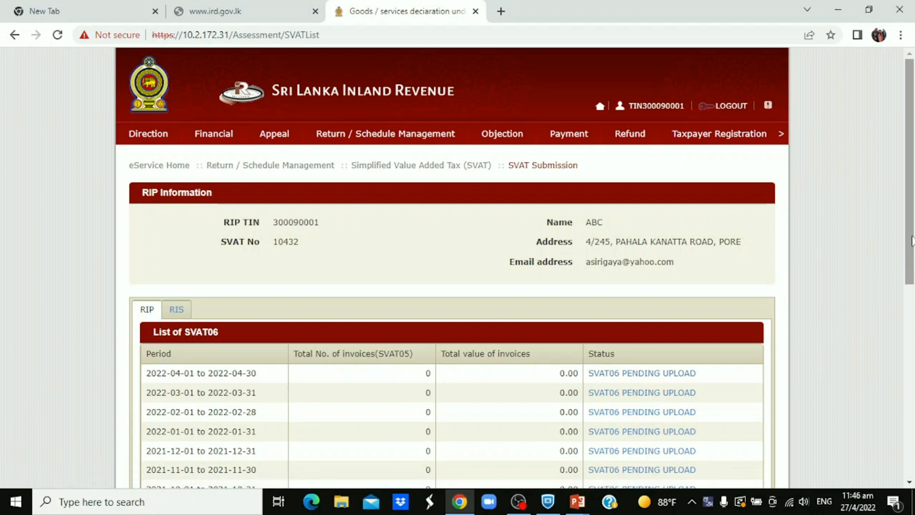
{"action": "left_click_drag", "start_coordinate": [911, 243], "coordinate": [887, 388]}
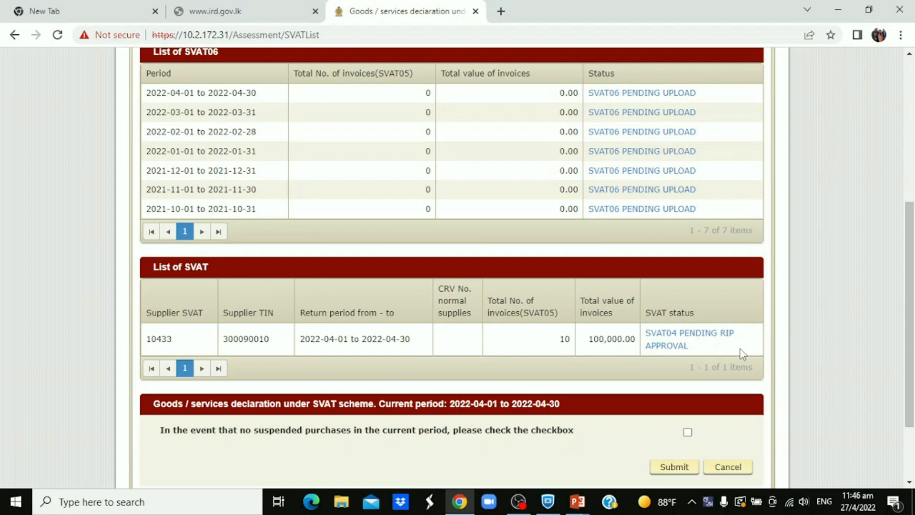
{"action": "scroll", "coordinate": [734, 349], "scroll_direction": "down", "scroll_amount": 1}
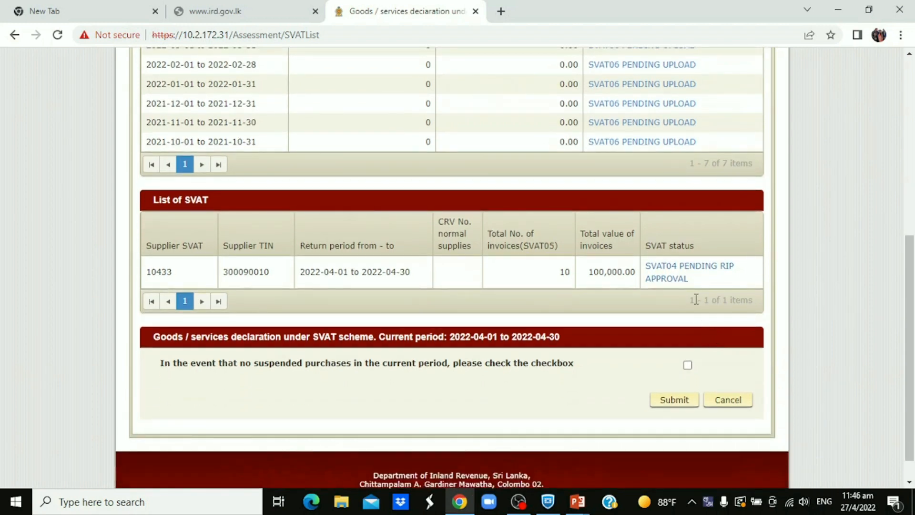
{"action": "left_click", "coordinate": [692, 270]}
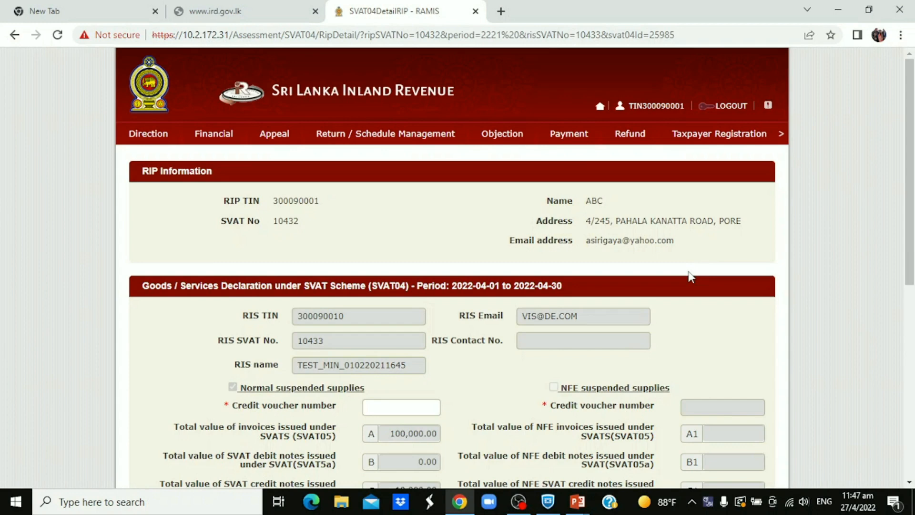
Reject the supplier's SVAT04 with the rejection reason "Incorrect amount written" and check its status in the SVAT list
{"action": "scroll", "coordinate": [691, 277], "scroll_direction": "down", "scroll_amount": 1}
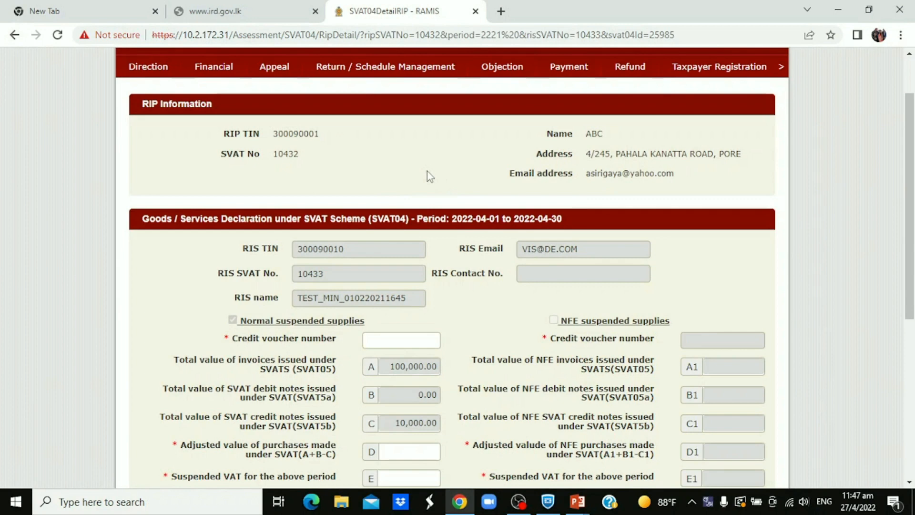
{"action": "scroll", "coordinate": [428, 172], "scroll_direction": "up", "scroll_amount": 1}
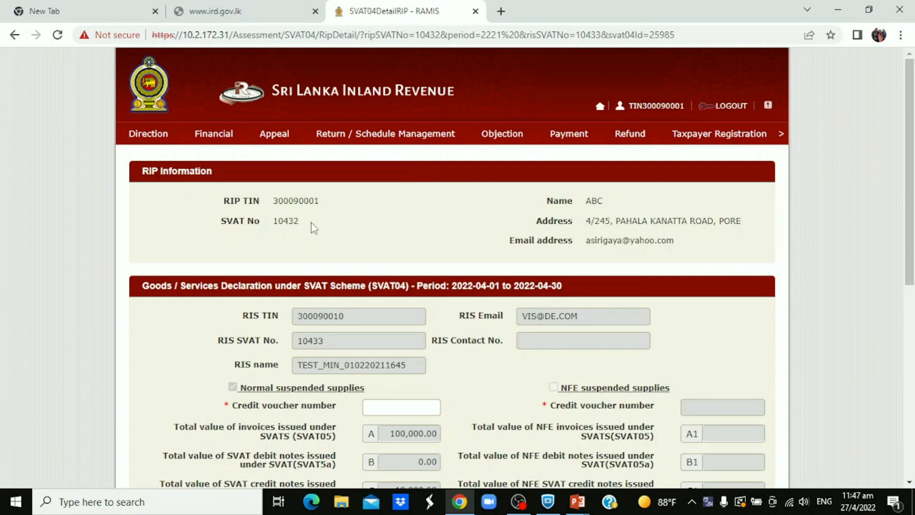
{"action": "left_click_drag", "start_coordinate": [909, 269], "coordinate": [900, 396]}
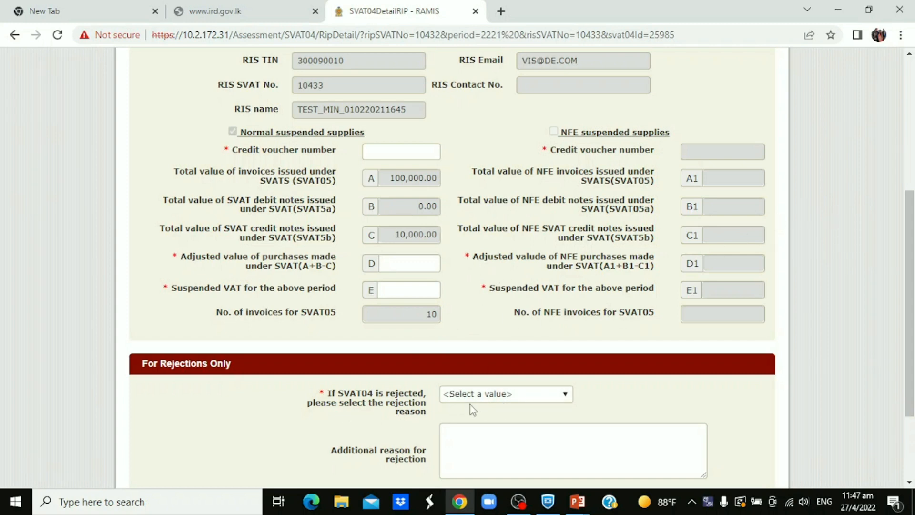
{"action": "left_click_drag", "start_coordinate": [911, 398], "coordinate": [911, 460]}
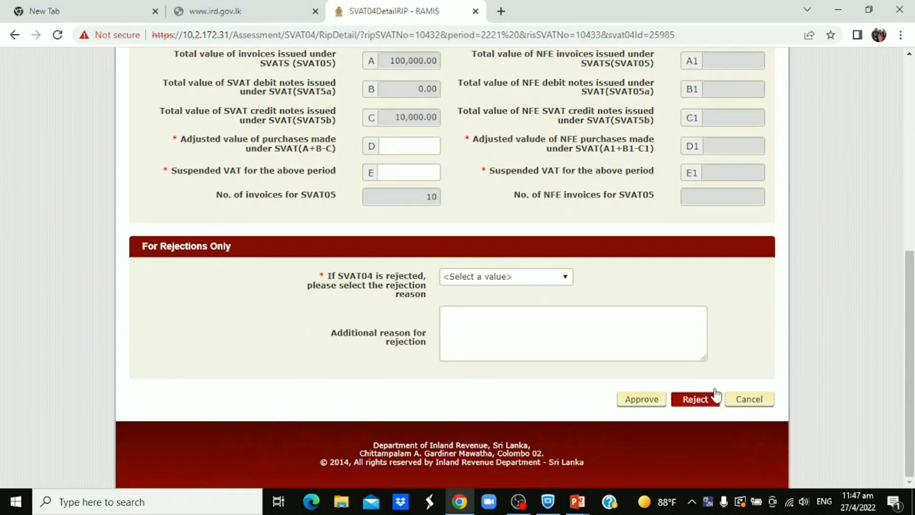
{"action": "left_click_drag", "start_coordinate": [914, 292], "coordinate": [886, 281]}
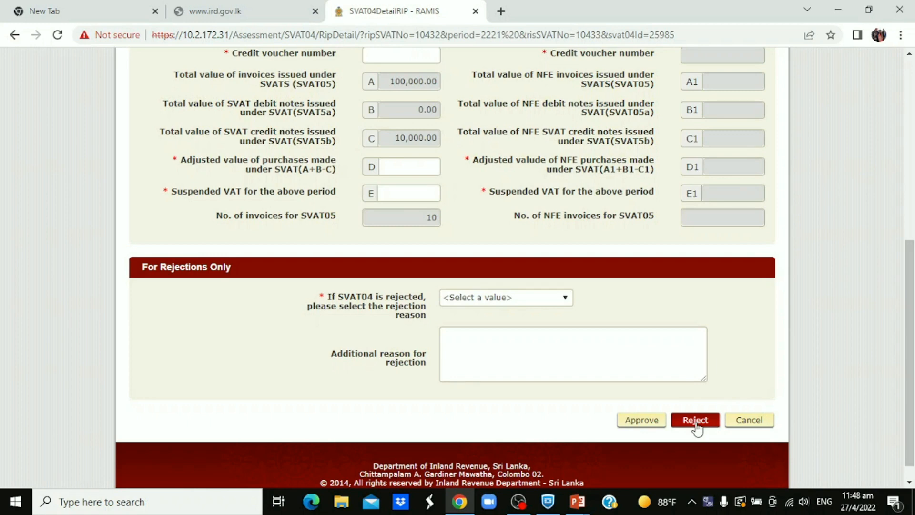
{"action": "left_click", "coordinate": [696, 422]}
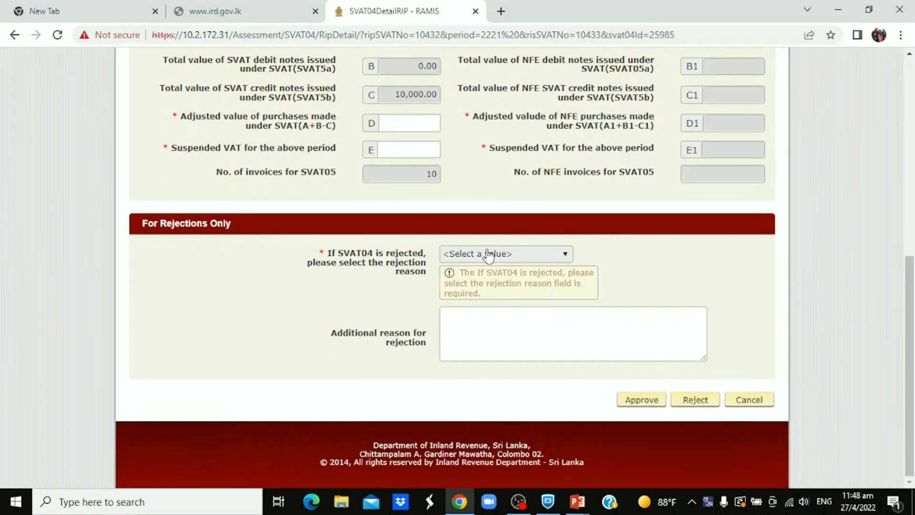
{"action": "left_click", "coordinate": [565, 255]}
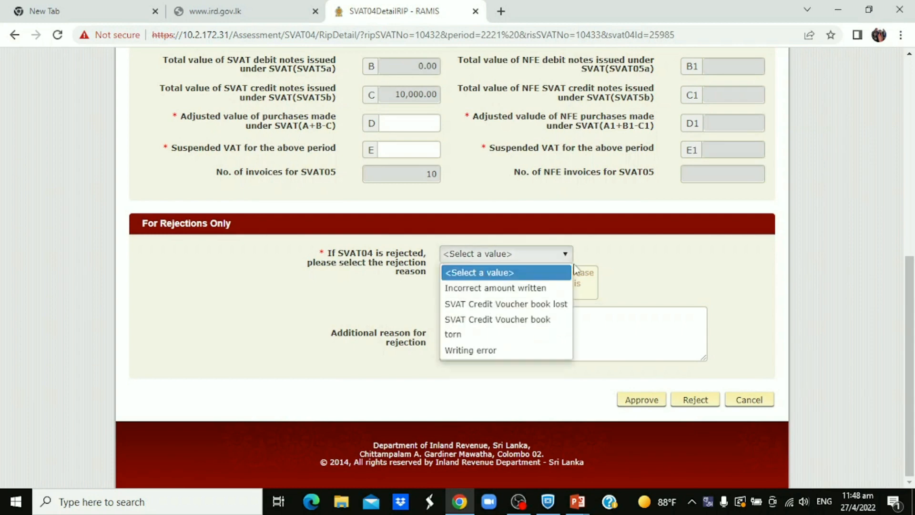
{"action": "left_click", "coordinate": [515, 289]}
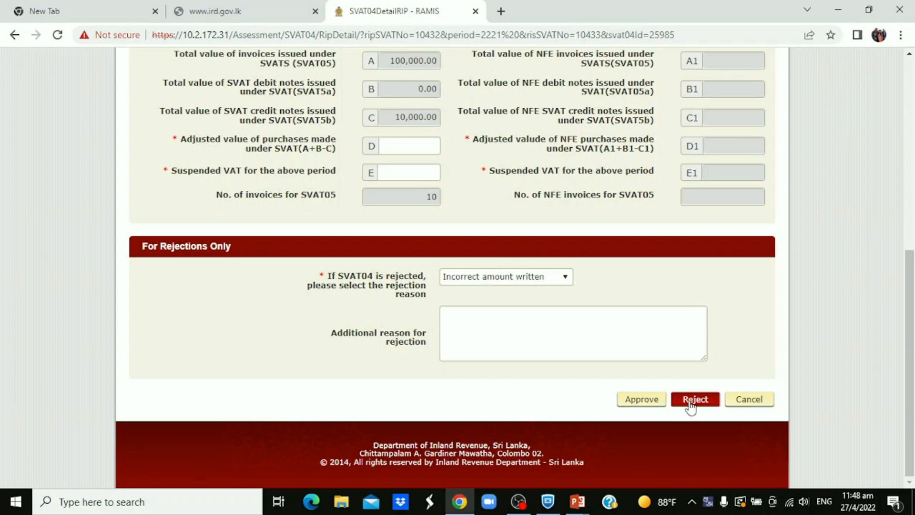
{"action": "left_click", "coordinate": [690, 405]}
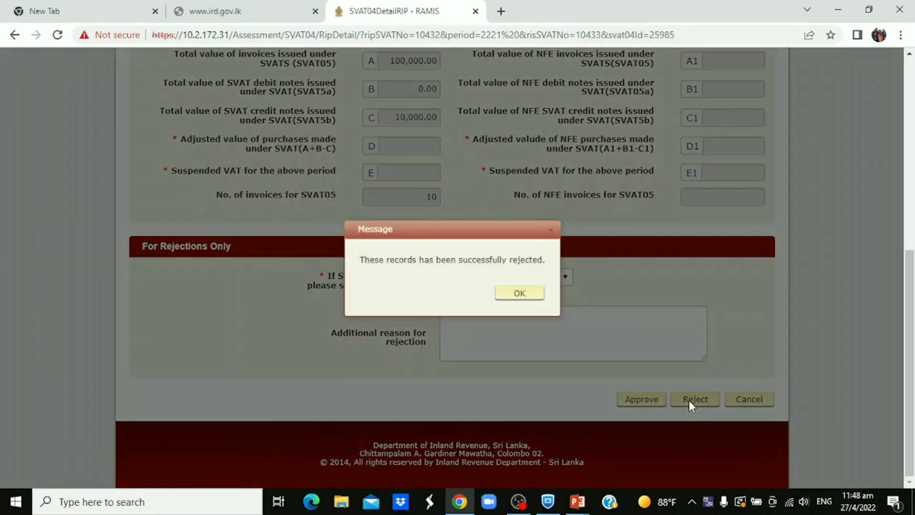
{"action": "left_click", "coordinate": [519, 293]}
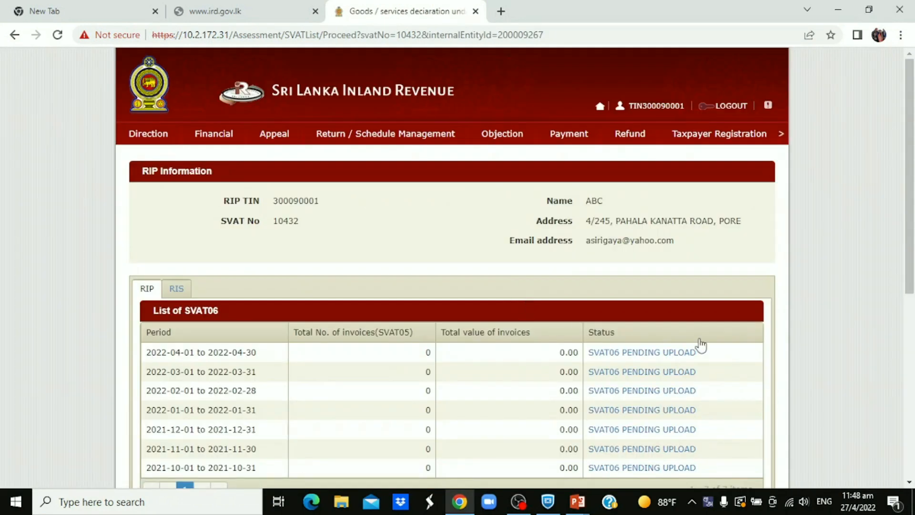
{"action": "left_click_drag", "start_coordinate": [912, 259], "coordinate": [908, 369]}
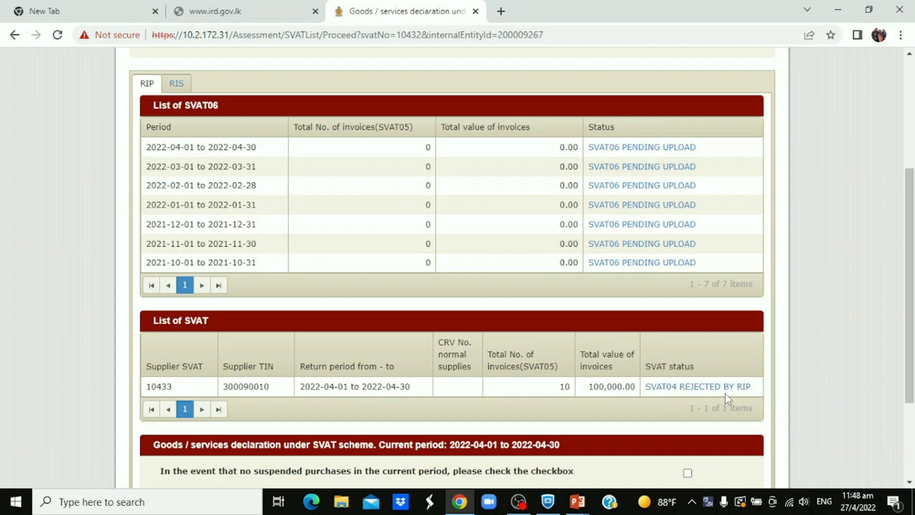
{"action": "scroll", "coordinate": [727, 398], "scroll_direction": "down", "scroll_amount": 2}
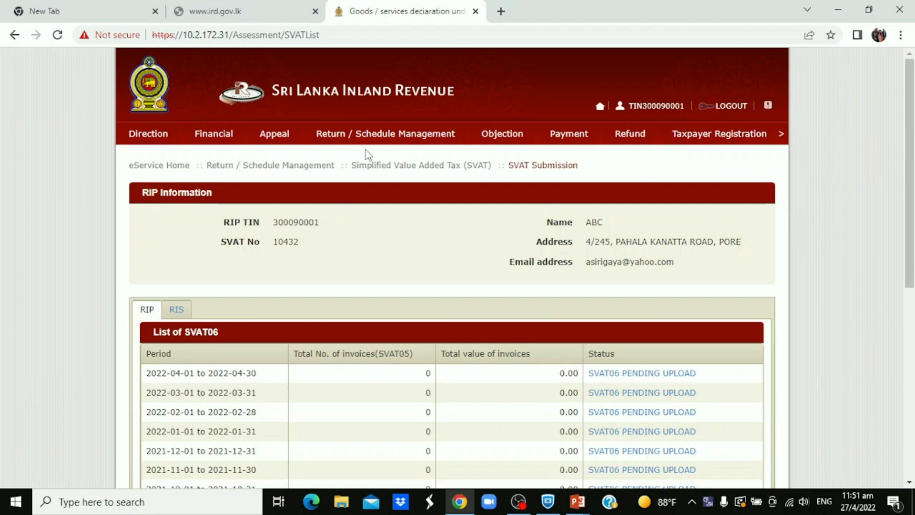
Open the credit voucher request for the period 2022-04-01 to 2022-04-30 from the purchaser's SVAT Submission list
{"action": "mouse_move", "coordinate": [370, 142]}
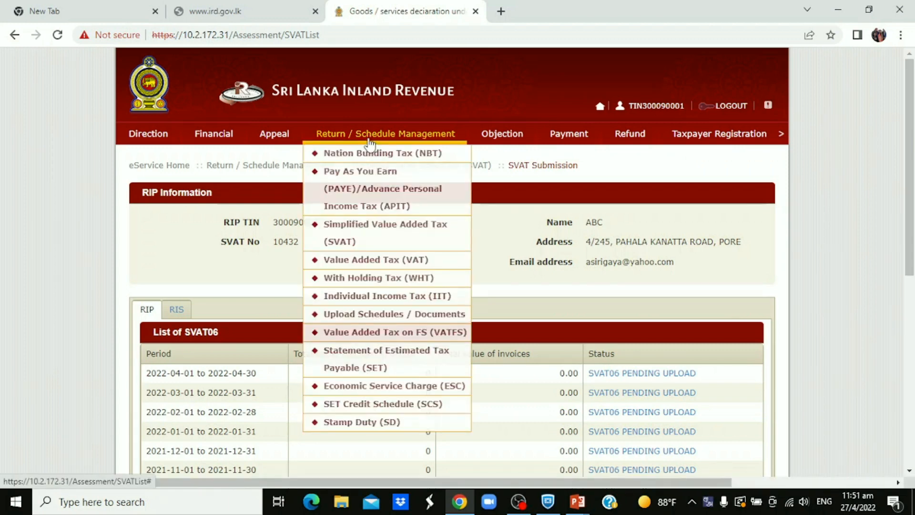
{"action": "left_click", "coordinate": [373, 230]}
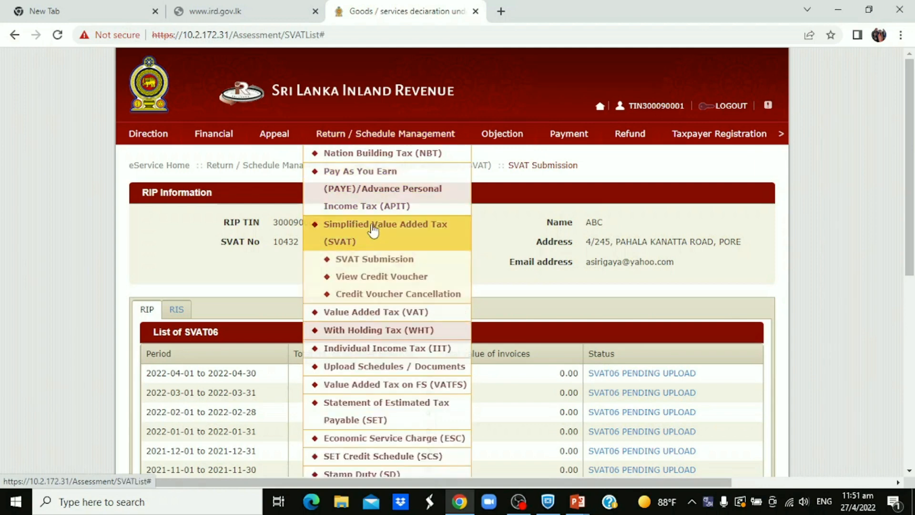
{"action": "left_click", "coordinate": [372, 261]}
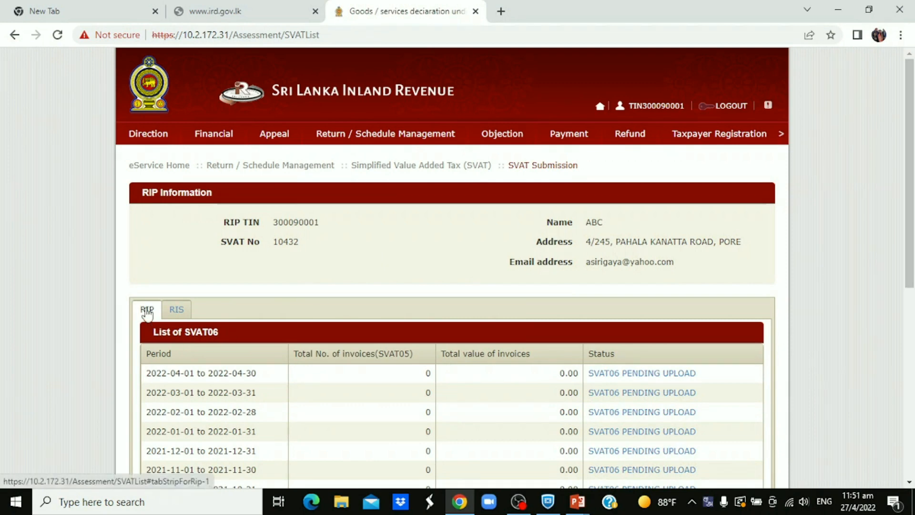
{"action": "left_click", "coordinate": [631, 375]}
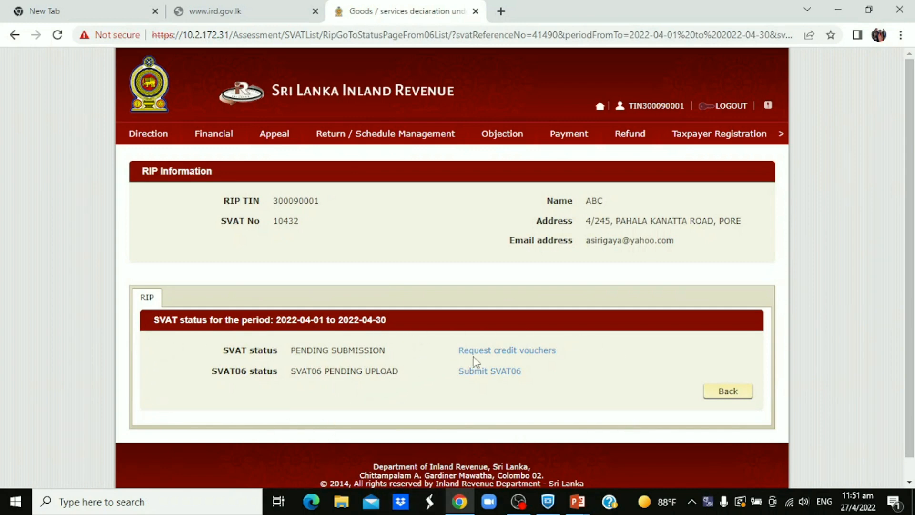
{"action": "left_click", "coordinate": [533, 352]}
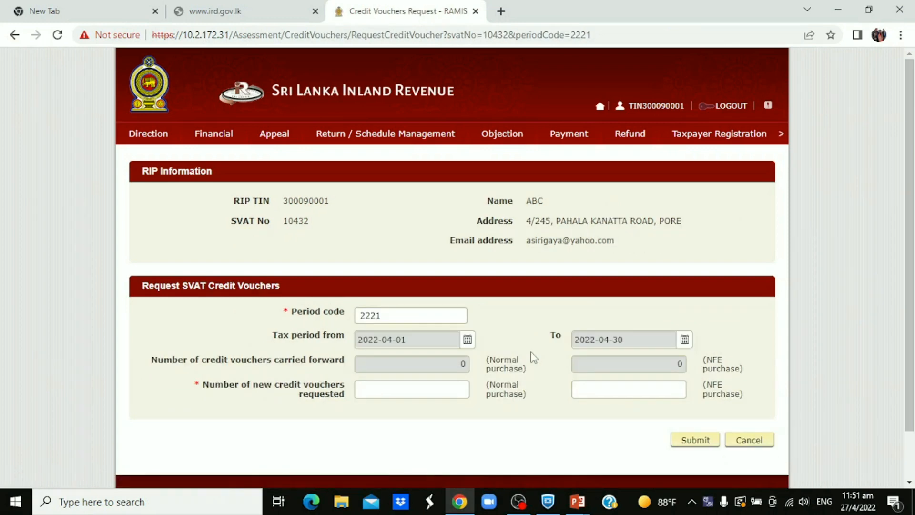
Request 50 new credit vouchers for normal purchases and 0 for NFE purchases, and submit the request
{"action": "scroll", "coordinate": [514, 310], "scroll_direction": "down", "scroll_amount": 1}
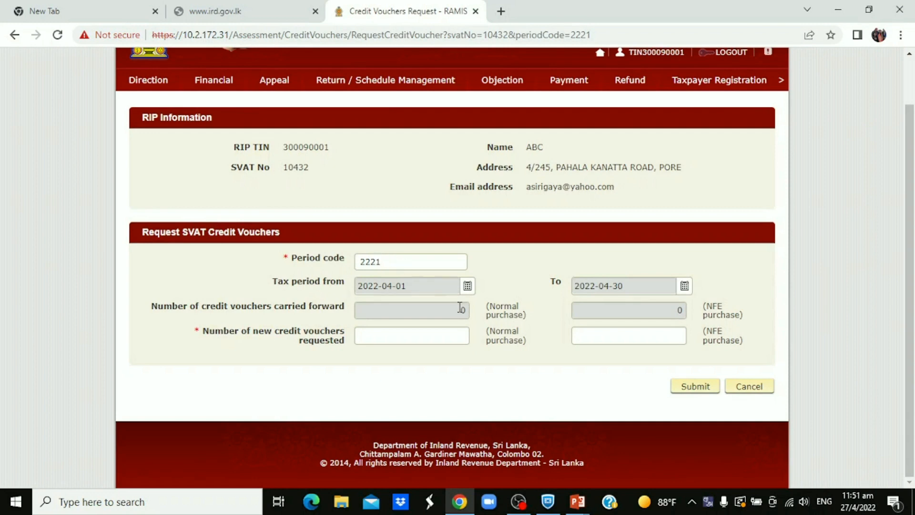
{"action": "left_click", "coordinate": [404, 344]}
{"action": "type", "text": "50"}
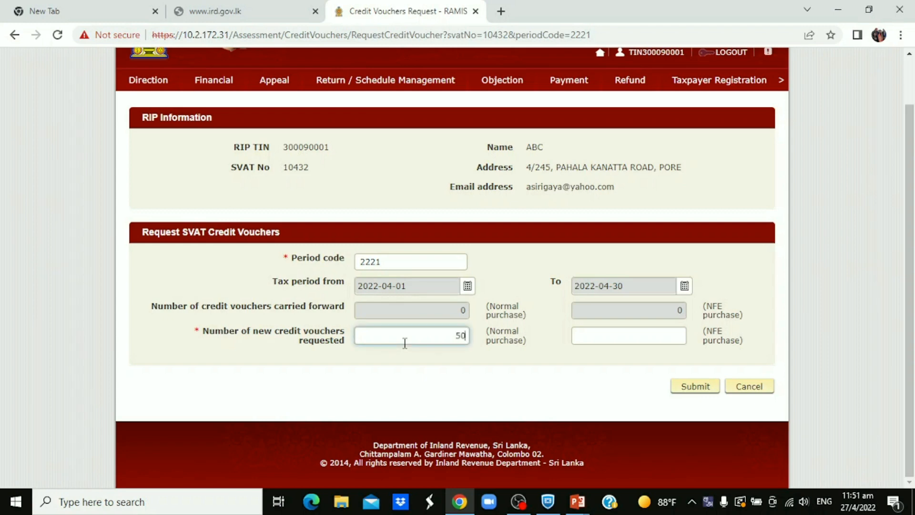
{"action": "left_click", "coordinate": [667, 334]}
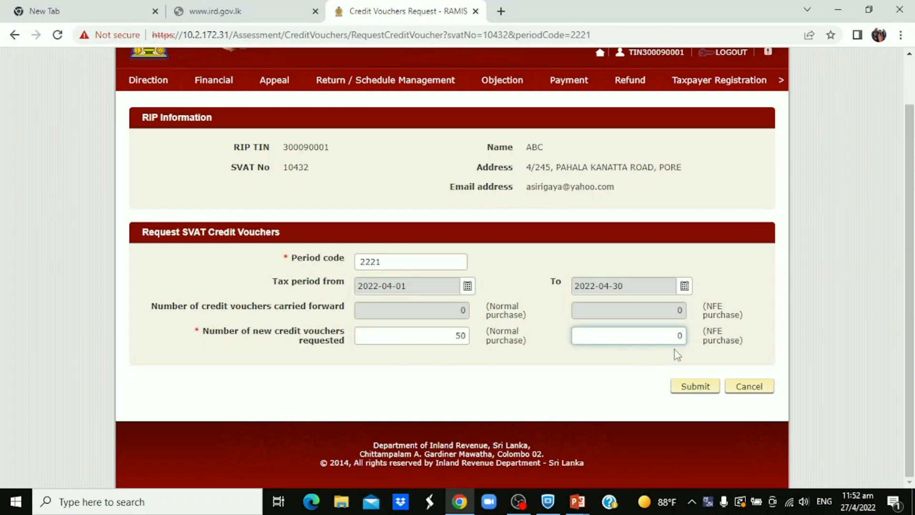
{"action": "left_click", "coordinate": [687, 388]}
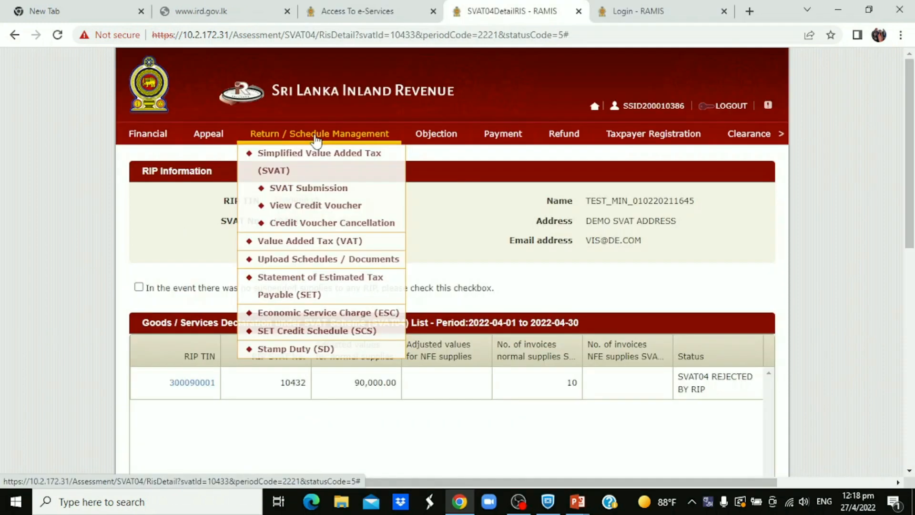
From SVAT Submission, open the supplier's pending April 2022 return in the RIS list and go to its SVAT04 submission form
{"action": "left_click", "coordinate": [318, 191]}
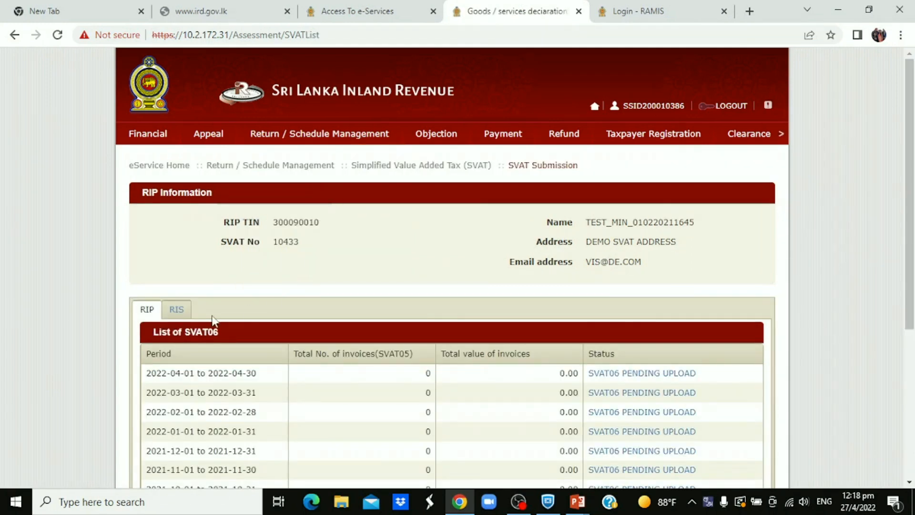
{"action": "left_click", "coordinate": [176, 310]}
{"action": "scroll", "coordinate": [176, 310], "scroll_direction": "down", "scroll_amount": 3}
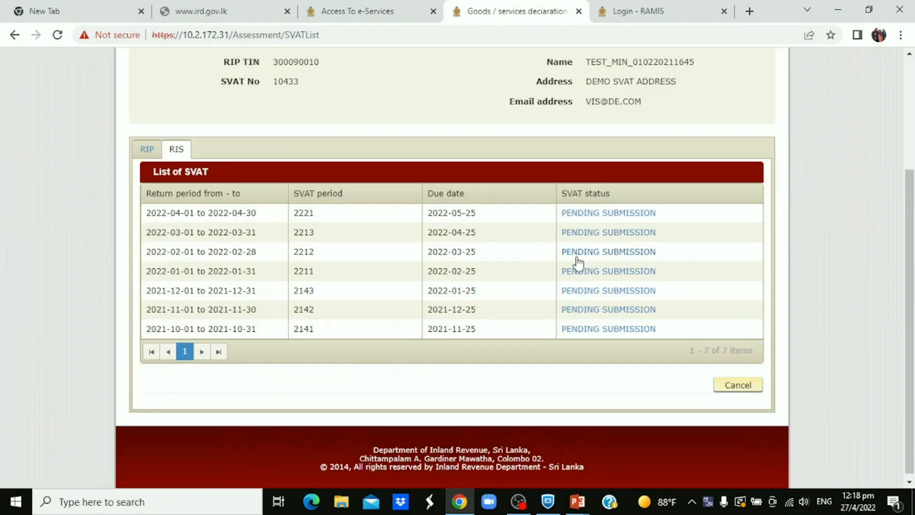
{"action": "left_click", "coordinate": [628, 215]}
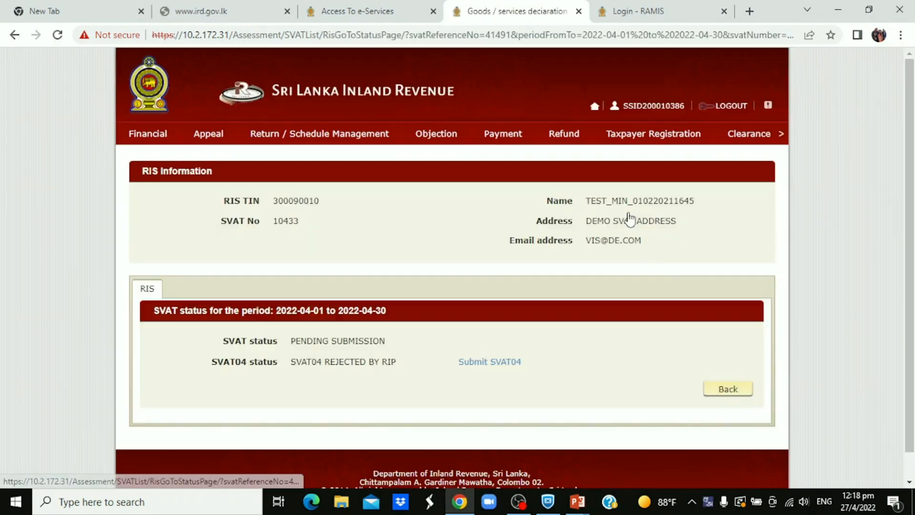
{"action": "left_click", "coordinate": [491, 364]}
{"action": "scroll", "coordinate": [548, 262], "scroll_direction": "down", "scroll_amount": 3}
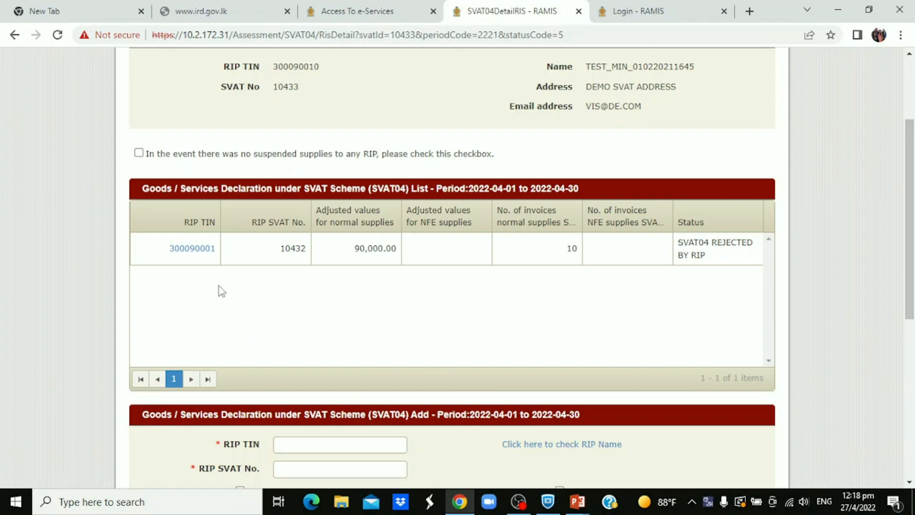
Open the SVAT04 entry rejected by the RIP, set its number of invoices for SVAT05 to 9, and save it
{"action": "left_click", "coordinate": [199, 249]}
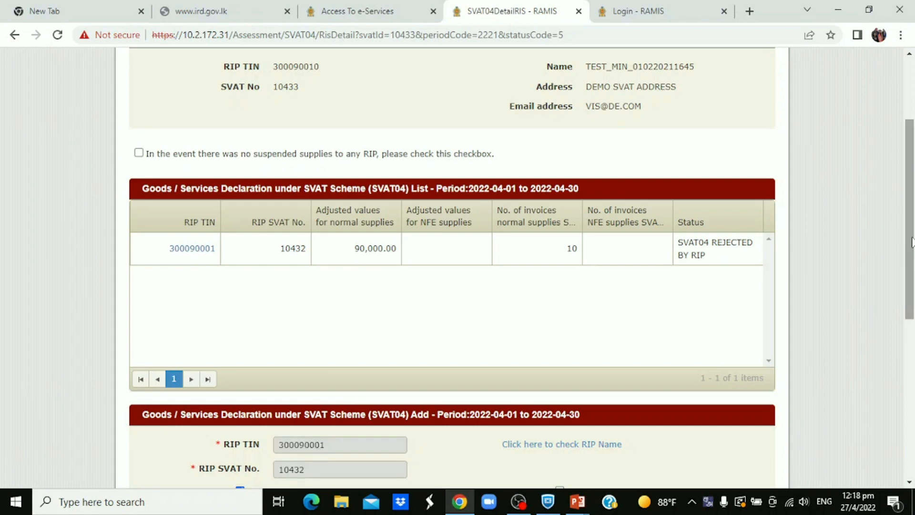
{"action": "left_click_drag", "start_coordinate": [912, 237], "coordinate": [912, 394]}
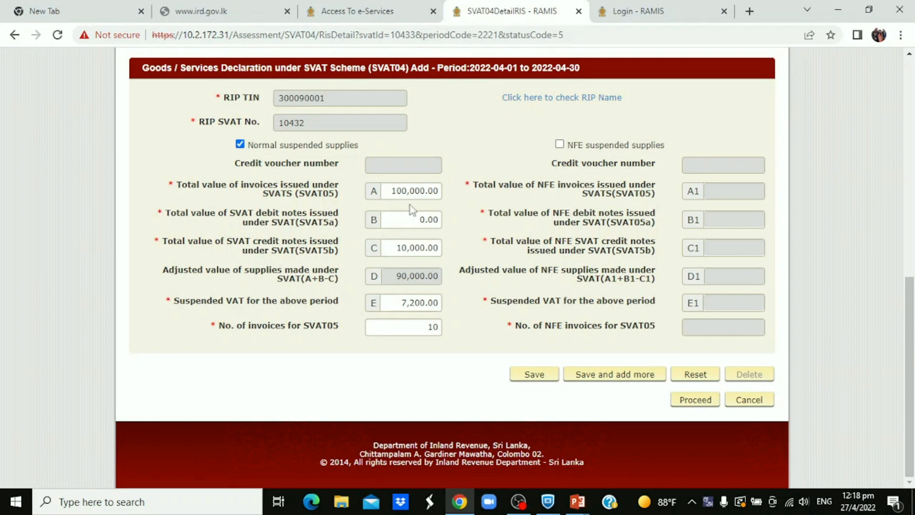
{"action": "left_click", "coordinate": [433, 326]}
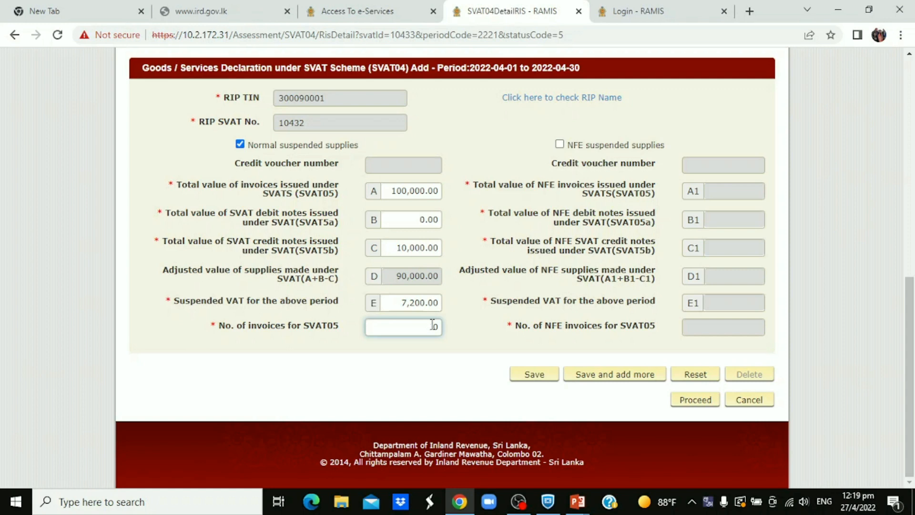
{"action": "key", "text": "BackSpace"}
{"action": "key", "text": "BackSpace"}
{"action": "scroll", "coordinate": [432, 325], "scroll_direction": "up", "scroll_amount": 1}
{"action": "type", "text": "9"}
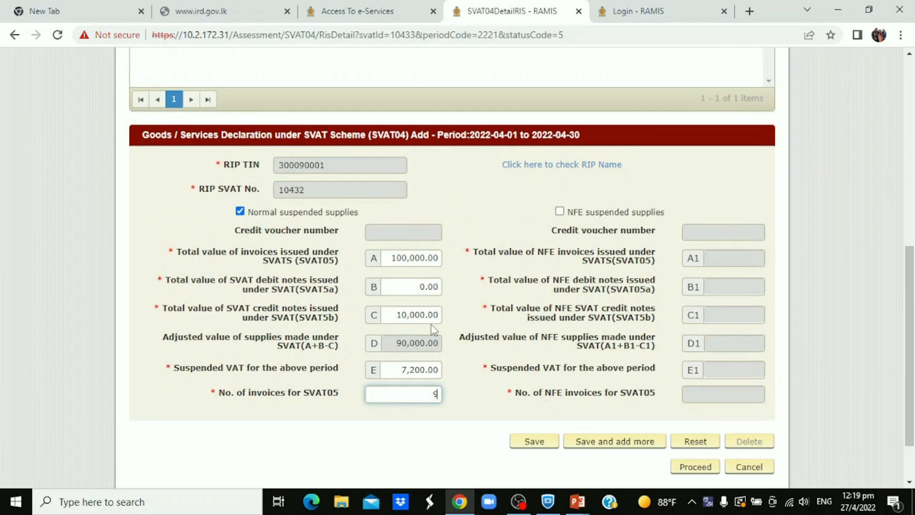
{"action": "scroll", "coordinate": [501, 313], "scroll_direction": "down", "scroll_amount": 1}
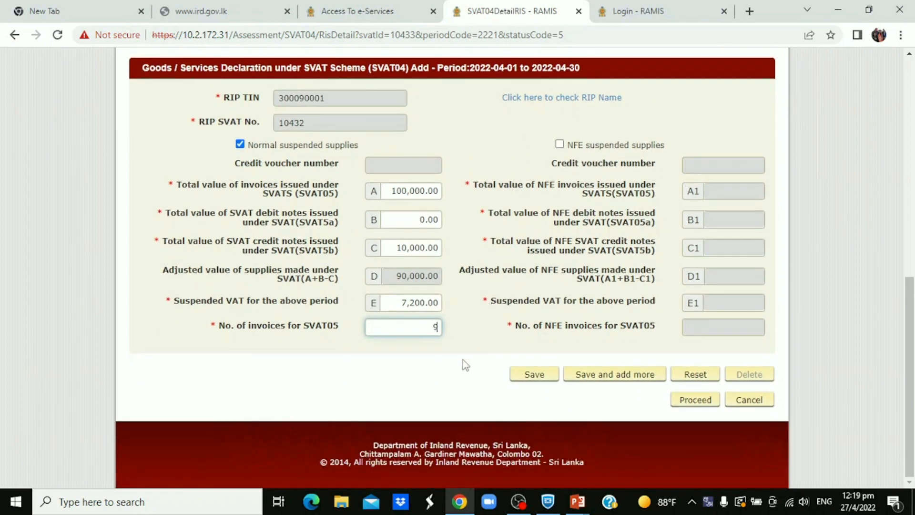
{"action": "left_click", "coordinate": [536, 374]}
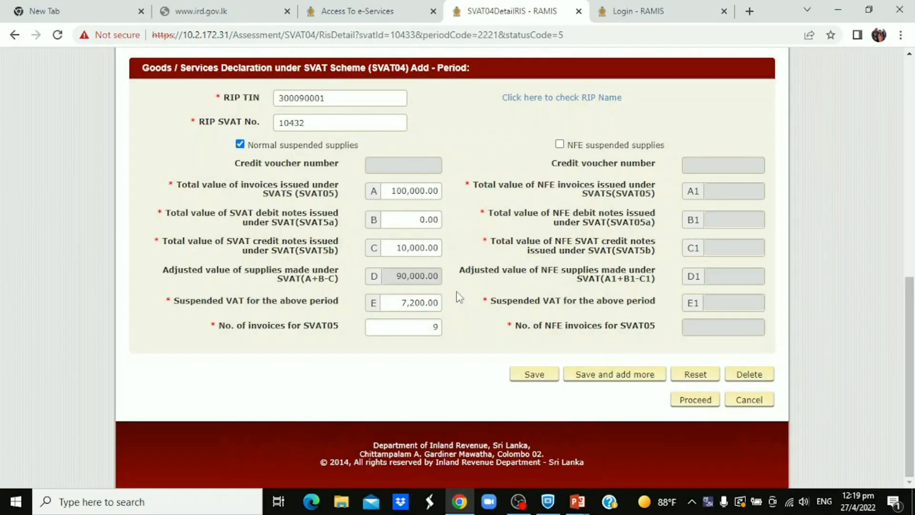
Proceed with the corrected April 2022 SVAT04, agree to the RIS declaration, and submit it
{"action": "left_click", "coordinate": [695, 400]}
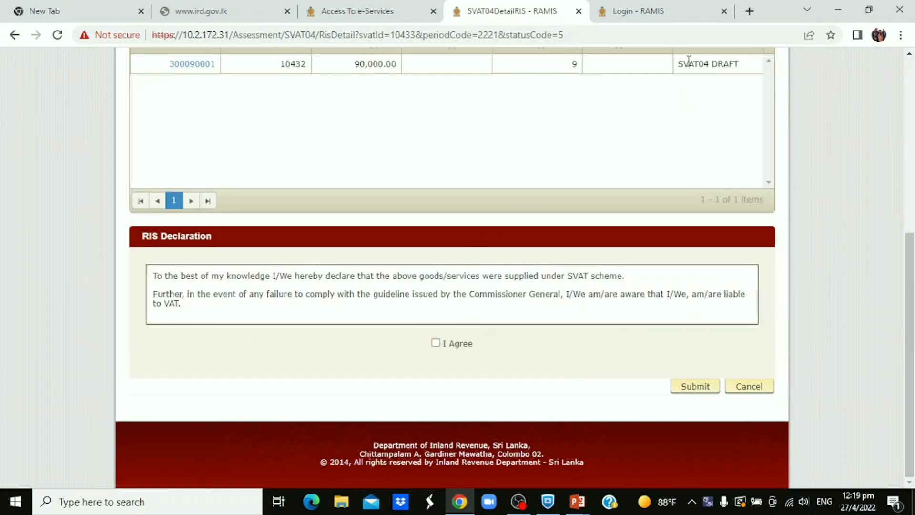
{"action": "left_click", "coordinate": [436, 343]}
{"action": "left_click", "coordinate": [695, 387]}
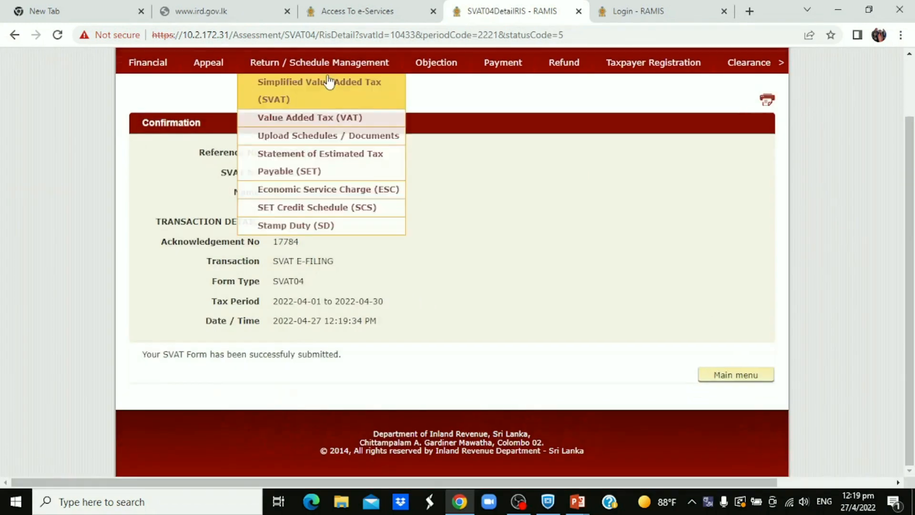
Reopen the April 2022 SVAT04 from the RIS list in SVAT Submission to check its status, and log out of the supplier account
{"action": "left_click", "coordinate": [326, 72]}
{"action": "mouse_move", "coordinate": [319, 134]}
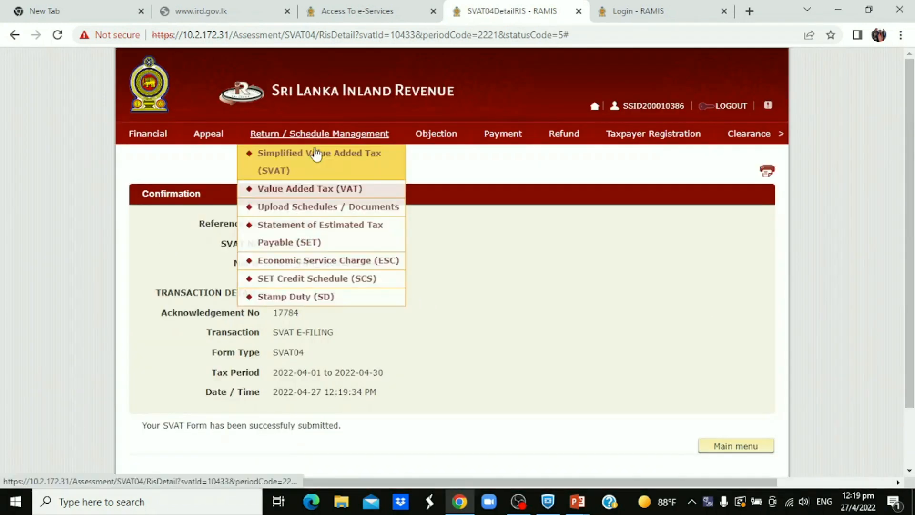
{"action": "left_click", "coordinate": [321, 160]}
{"action": "left_click", "coordinate": [323, 190]}
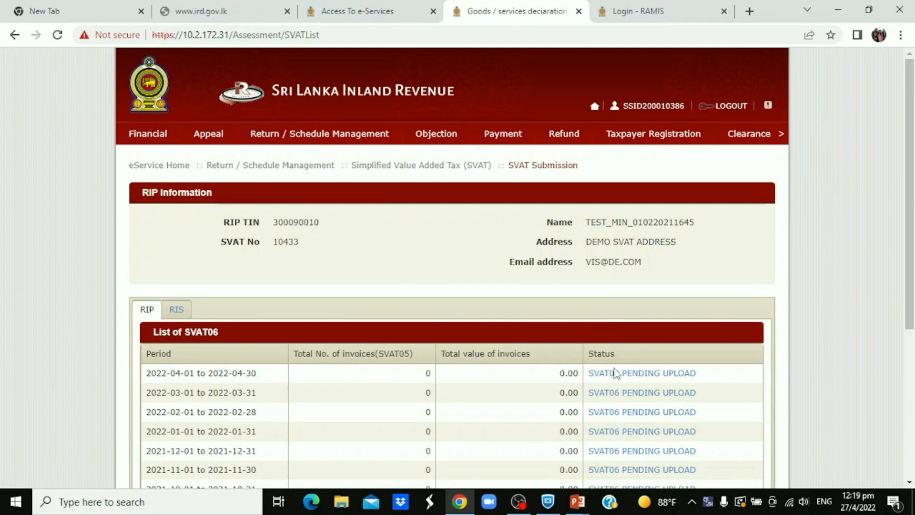
{"action": "left_click", "coordinate": [176, 308]}
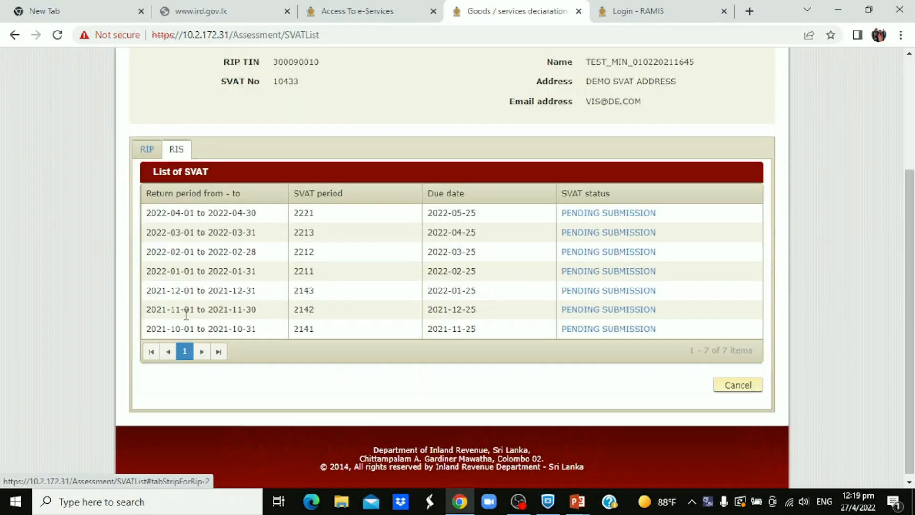
{"action": "left_click", "coordinate": [591, 214]}
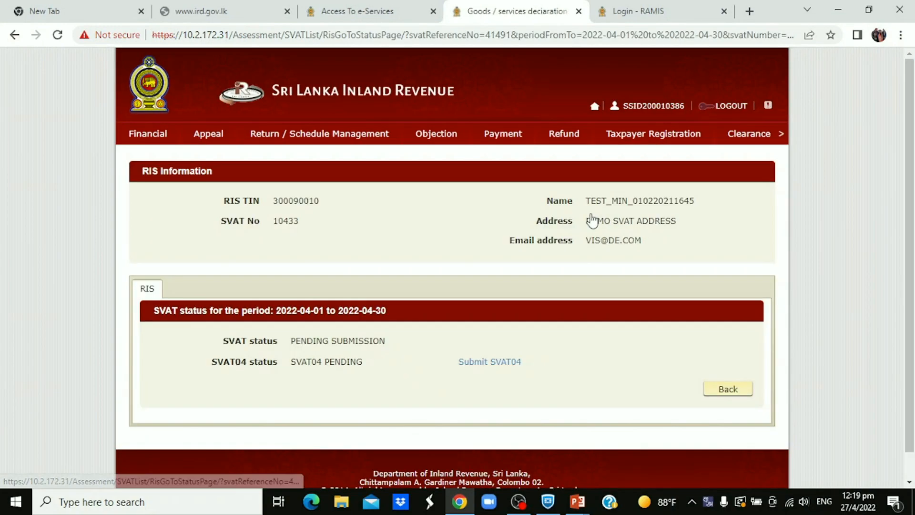
{"action": "left_click", "coordinate": [482, 363]}
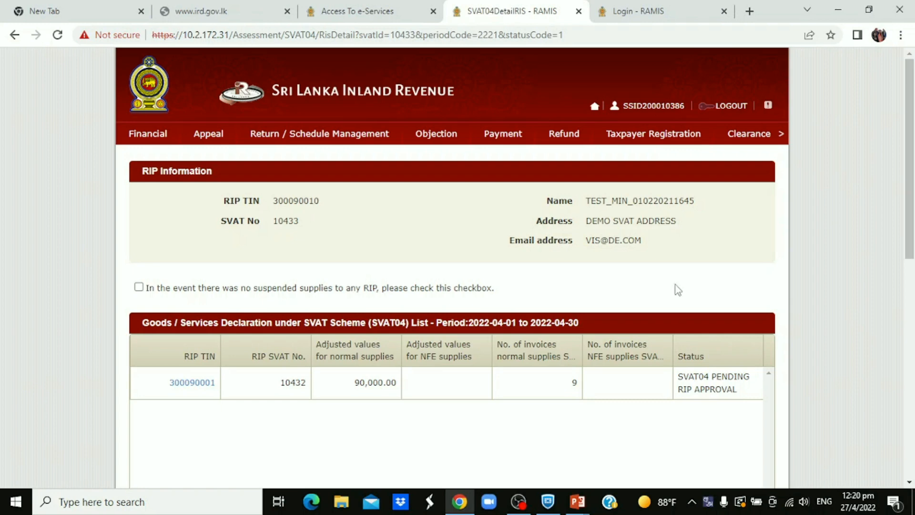
{"action": "left_click", "coordinate": [724, 108]}
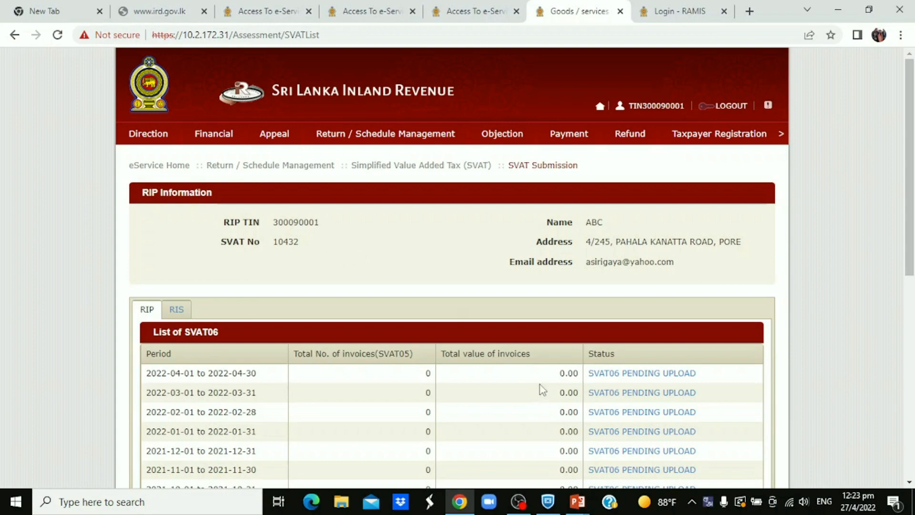
In the purchaser's SVAT list, open the supplier's SVAT04 for 2022-04-01 to 2022-04-30 that is pending RIP approval
{"action": "left_click_drag", "start_coordinate": [910, 251], "coordinate": [914, 398]}
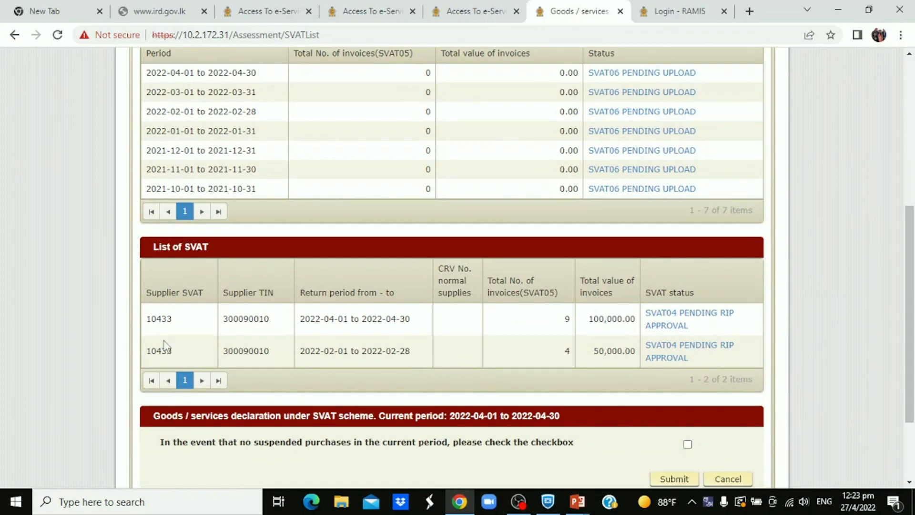
{"action": "left_click", "coordinate": [686, 322]}
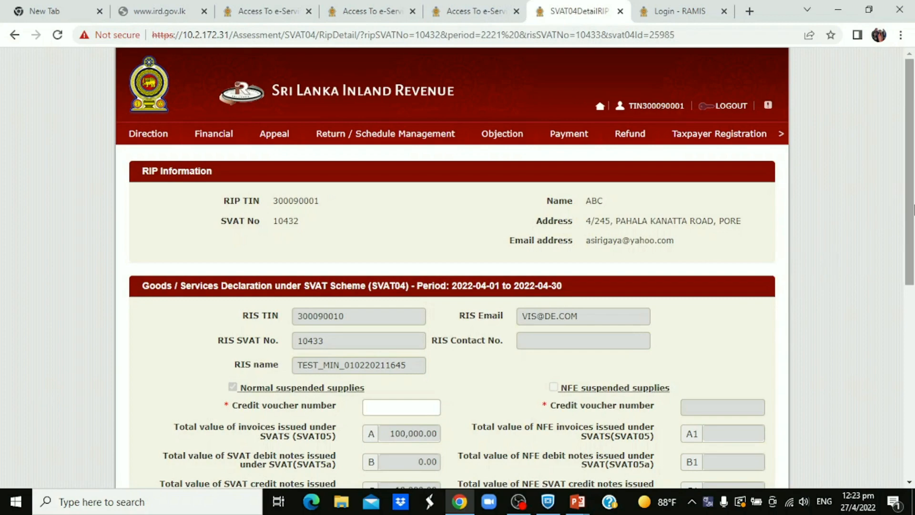
{"action": "left_click_drag", "start_coordinate": [912, 211], "coordinate": [912, 259]}
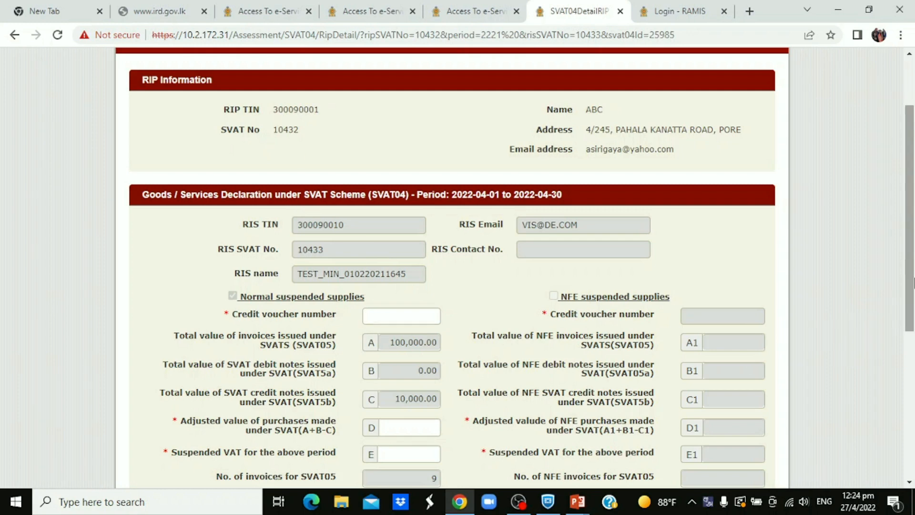
{"action": "left_click_drag", "start_coordinate": [912, 287], "coordinate": [912, 337]}
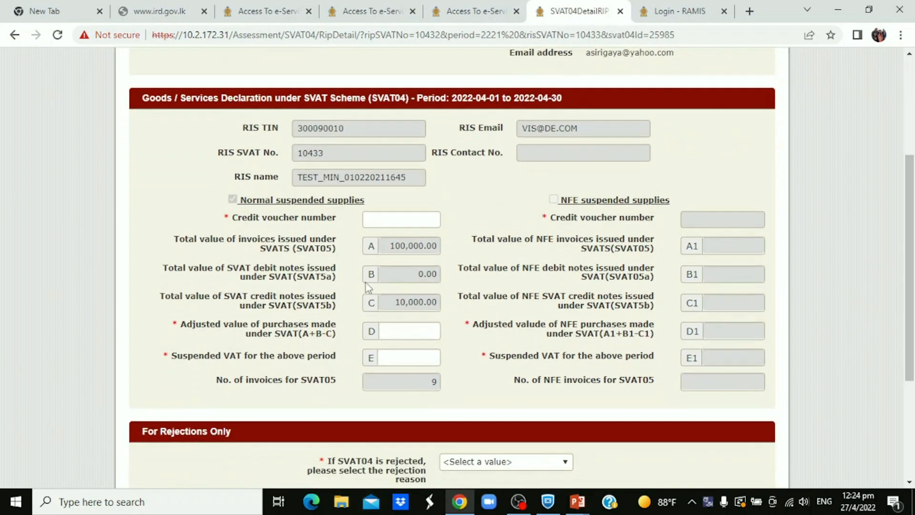
For the normal suspended supplies, enter credit voucher number CRV601601, adjusted value of purchases 90,000 and suspended VAT 7,200
{"action": "left_click", "coordinate": [372, 221]}
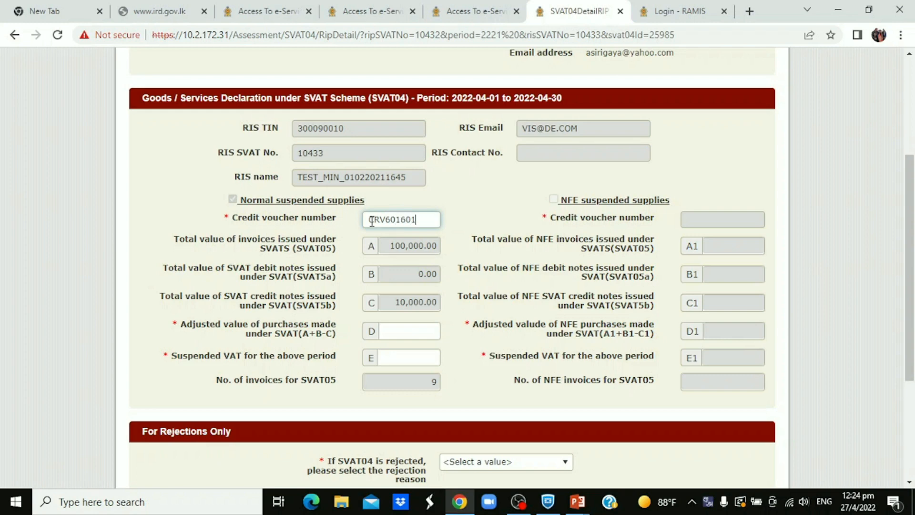
{"action": "left_click", "coordinate": [408, 332]}
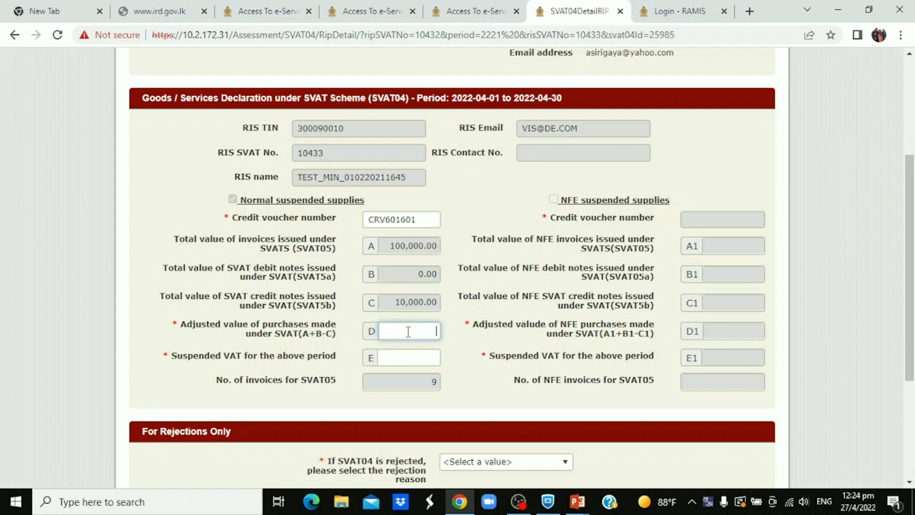
{"action": "type", "text": "90000"}
{"action": "left_click", "coordinate": [424, 359]}
{"action": "type", "text": "7200"}
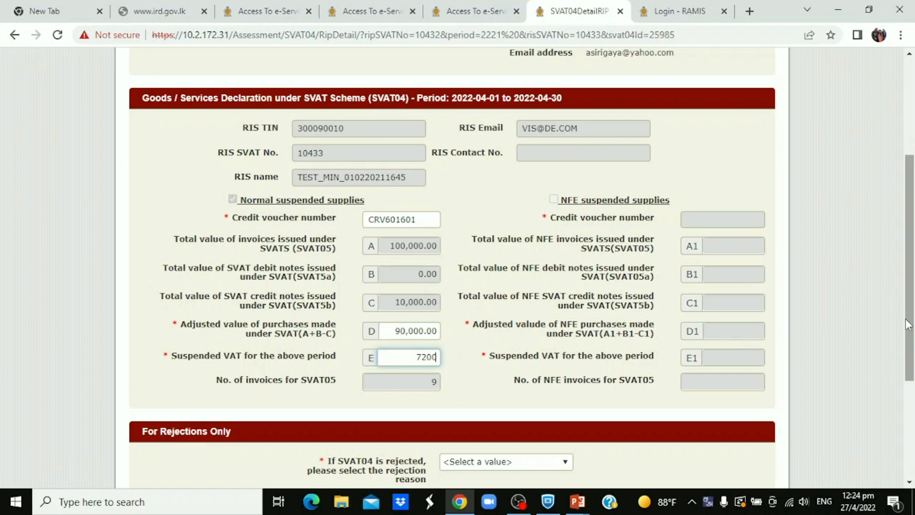
Approve the supplier's April 2022 SVAT04, agreeing to the RIP declaration, and check its status in the SVAT list
{"action": "left_click_drag", "start_coordinate": [911, 327], "coordinate": [911, 424]}
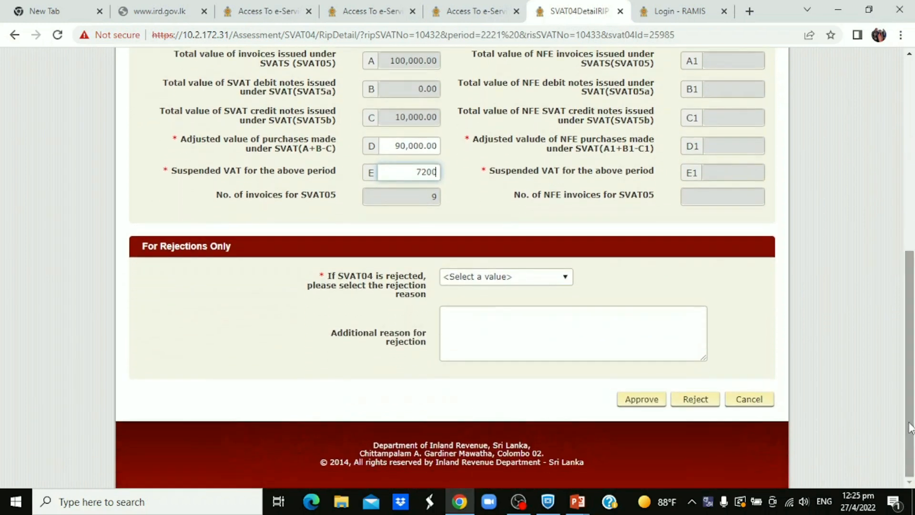
{"action": "left_click", "coordinate": [629, 404]}
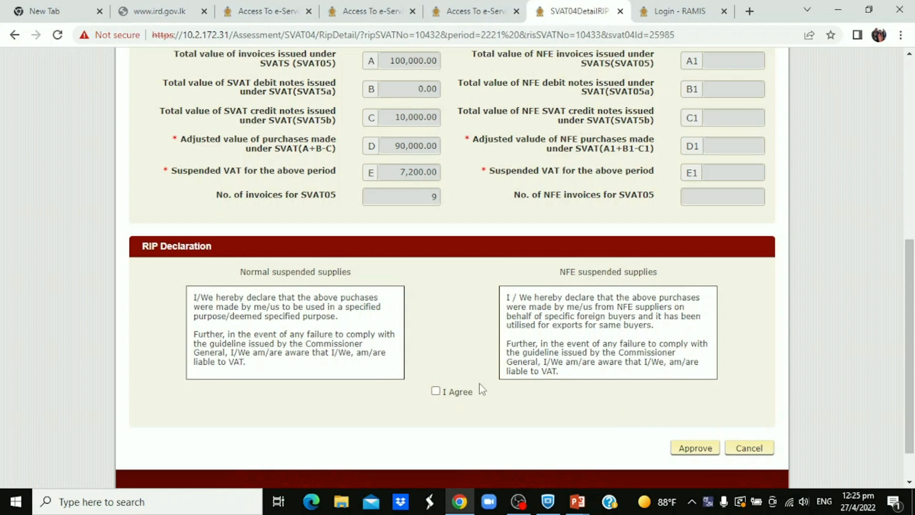
{"action": "left_click", "coordinate": [436, 393]}
{"action": "left_click", "coordinate": [696, 451]}
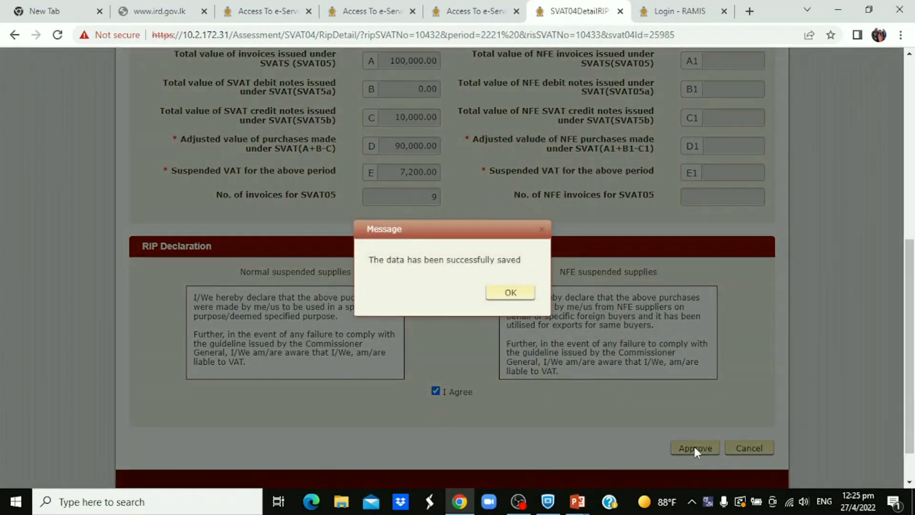
{"action": "left_click", "coordinate": [498, 294]}
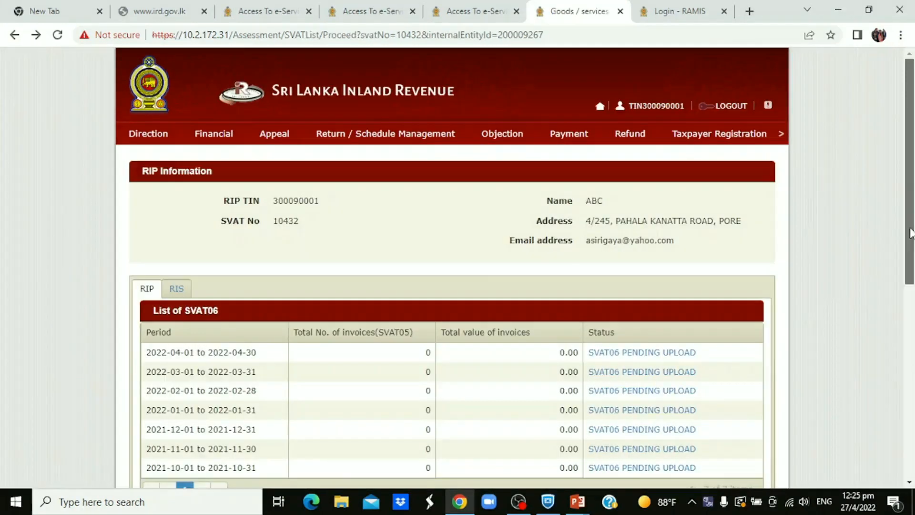
{"action": "left_click_drag", "start_coordinate": [910, 234], "coordinate": [892, 377]}
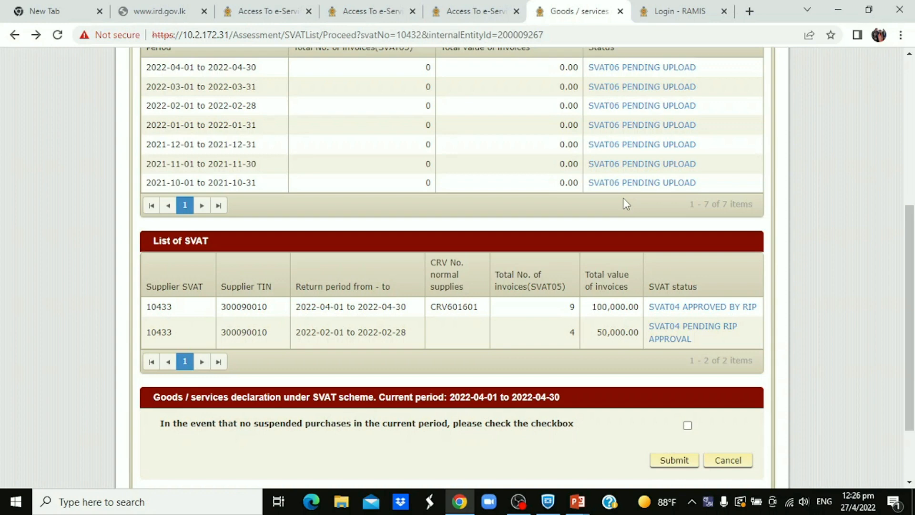
{"action": "left_click_drag", "start_coordinate": [909, 256], "coordinate": [910, 308]}
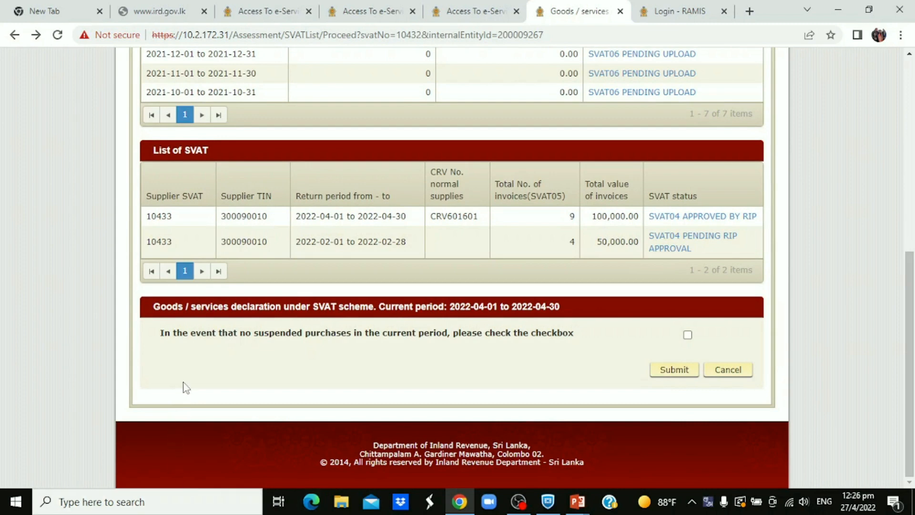